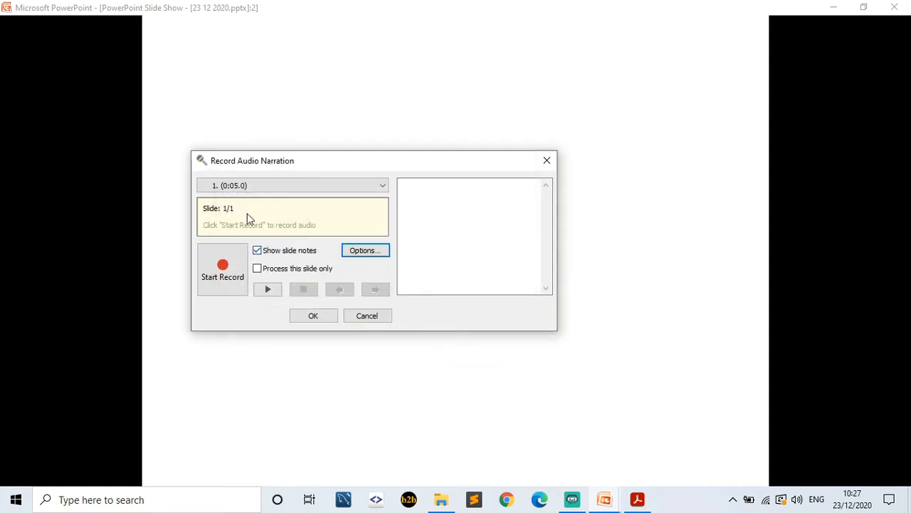
- Record a spoken narration of about 8 seconds for slide 1 and save it
left_click(224, 268)
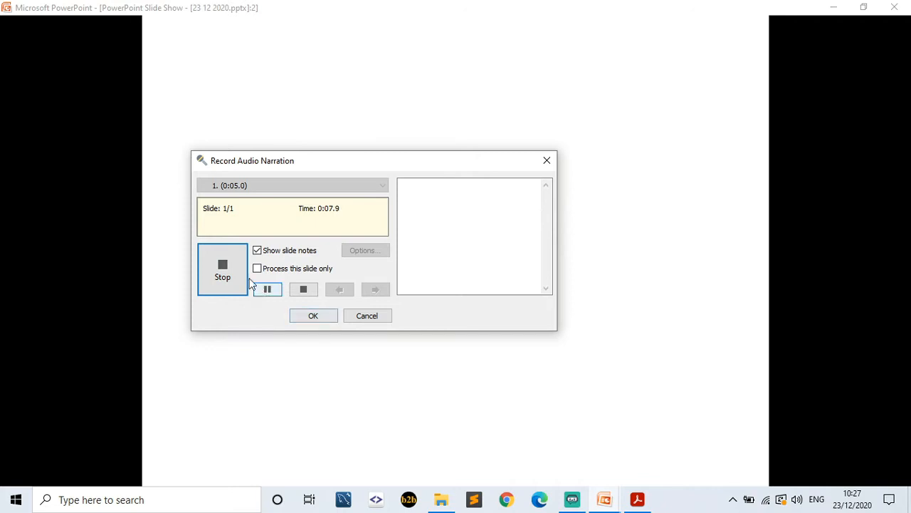
left_click(327, 317)
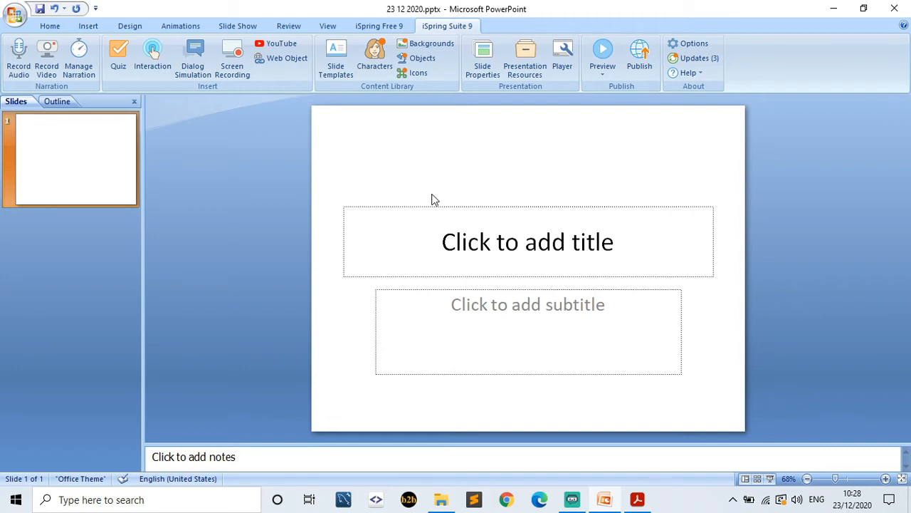
- Insert the picture 1a.png from Documents\2020\artikel\Gambar artikel onto slide 1
left_click(89, 27)
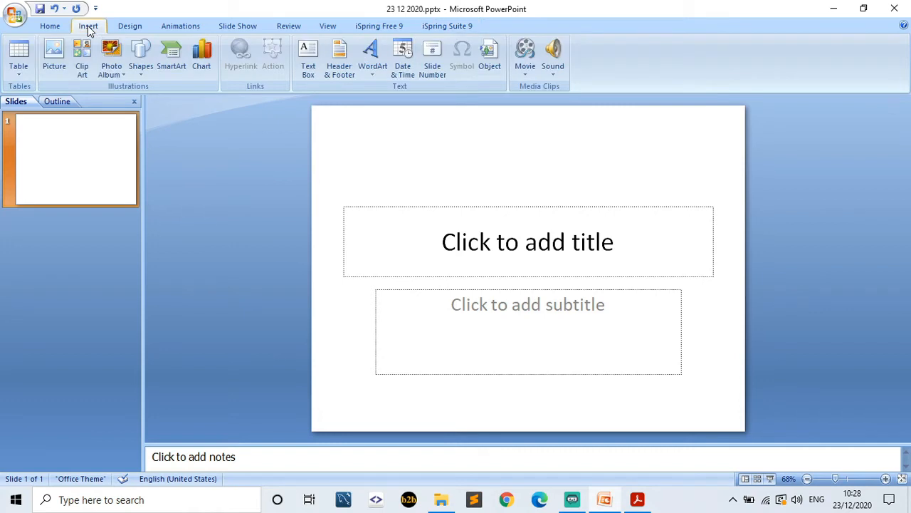
left_click(54, 57)
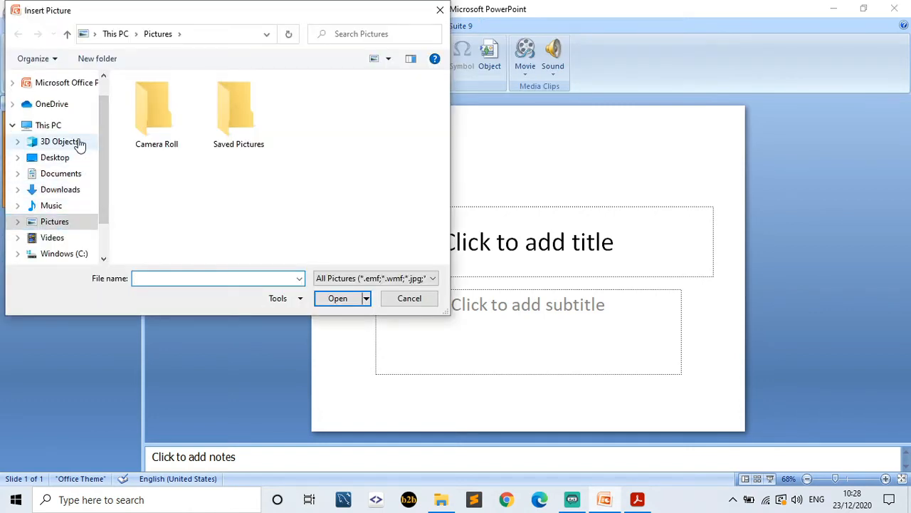
left_click(73, 177)
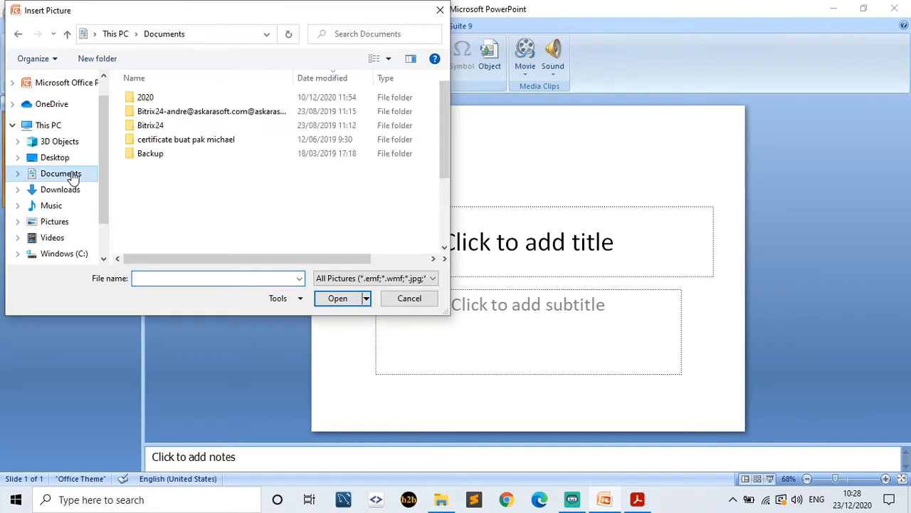
double_click(158, 98)
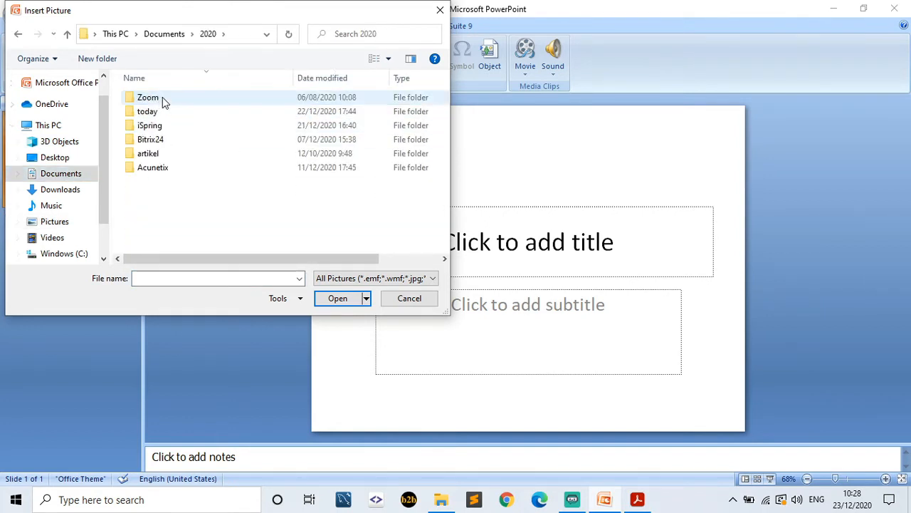
double_click(165, 153)
double_click(191, 111)
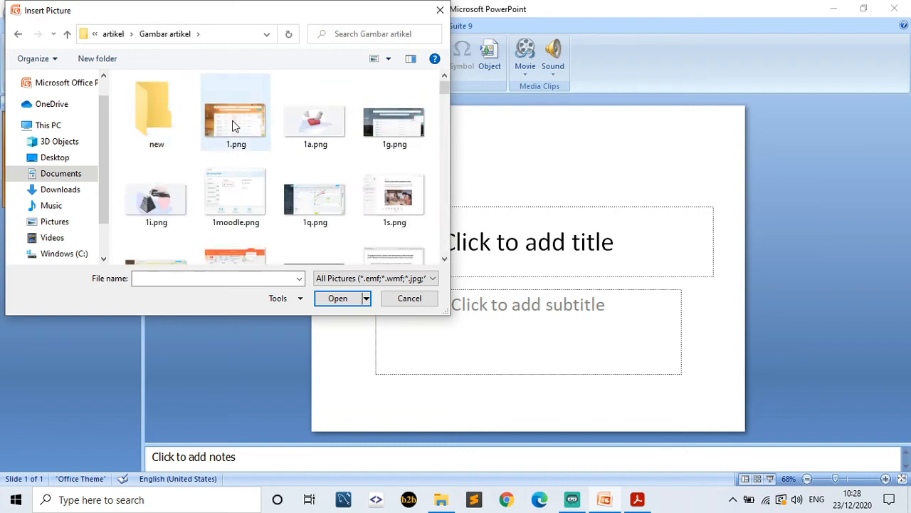
left_click(322, 121)
left_click(334, 299)
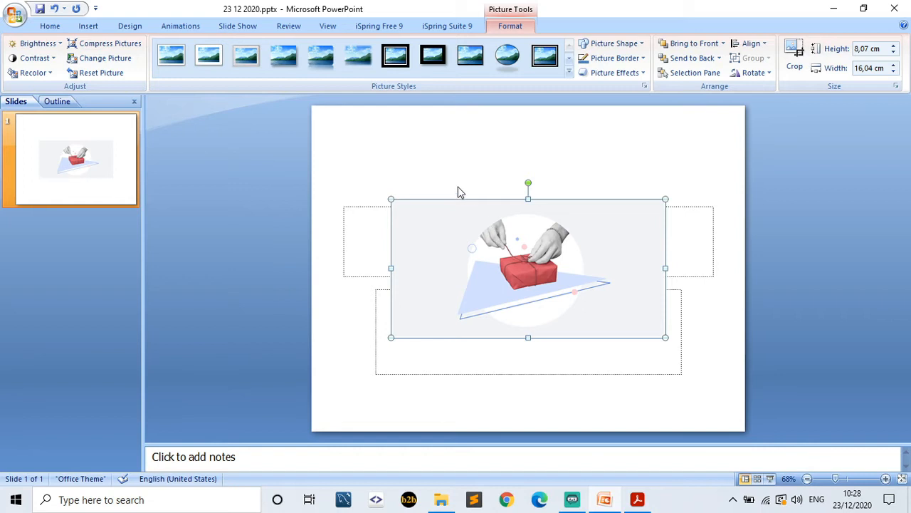
- Enlarge the picture to about 19.85 × 9.99 cm near the top and delete the subtitle placeholder
left_click_drag(391, 198, 369, 170)
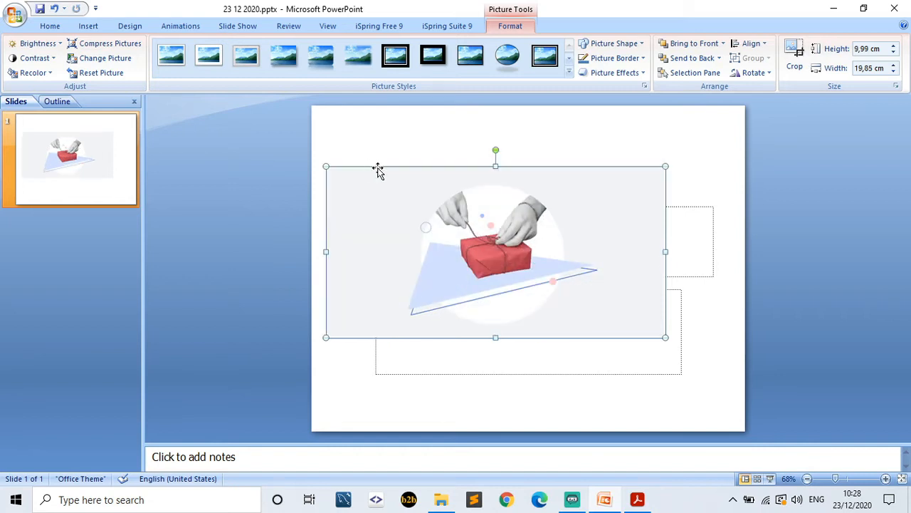
left_click_drag(409, 195, 435, 164)
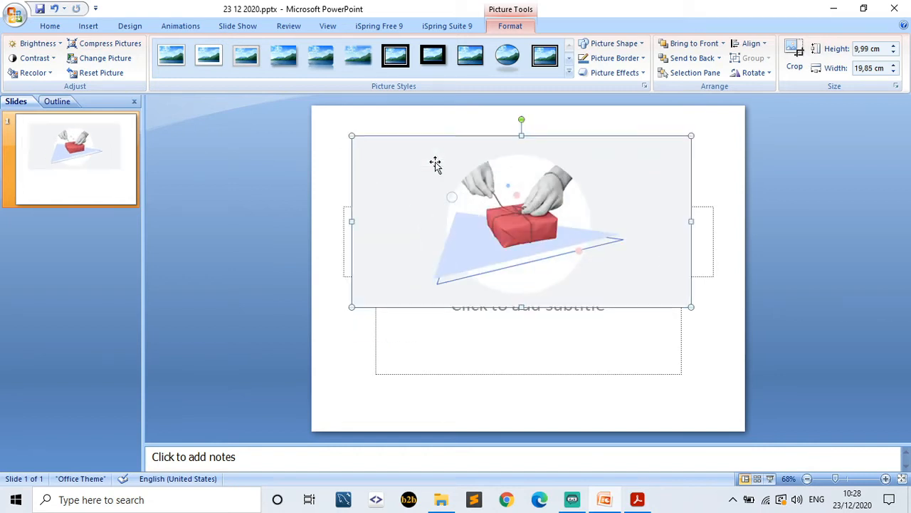
left_click(431, 337)
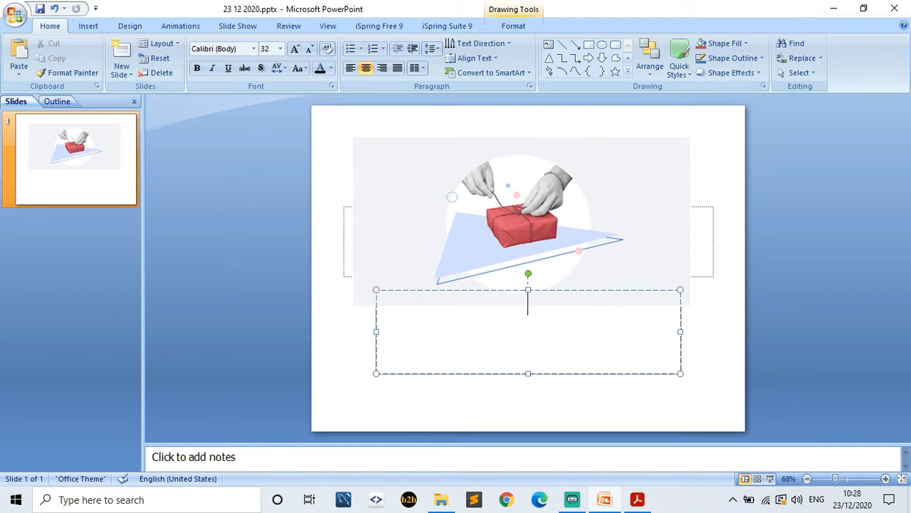
left_click(516, 291)
key("Delete")
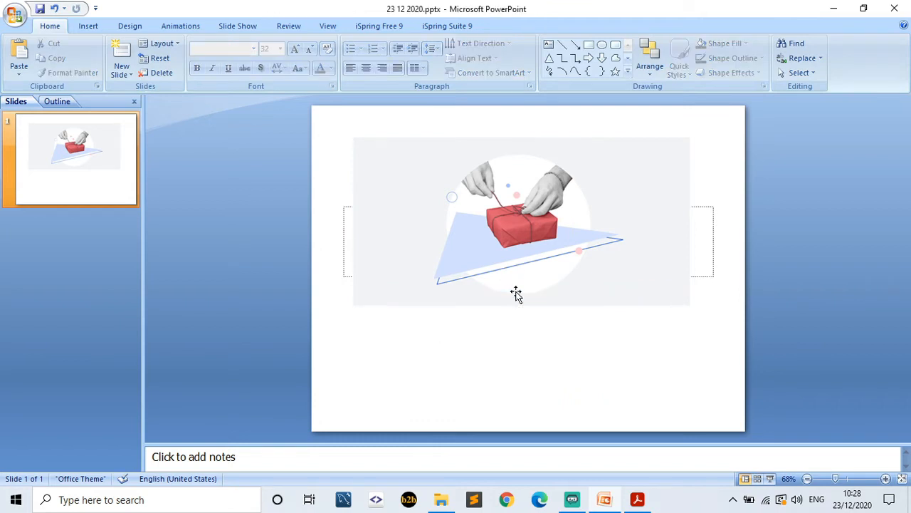
left_click(459, 26)
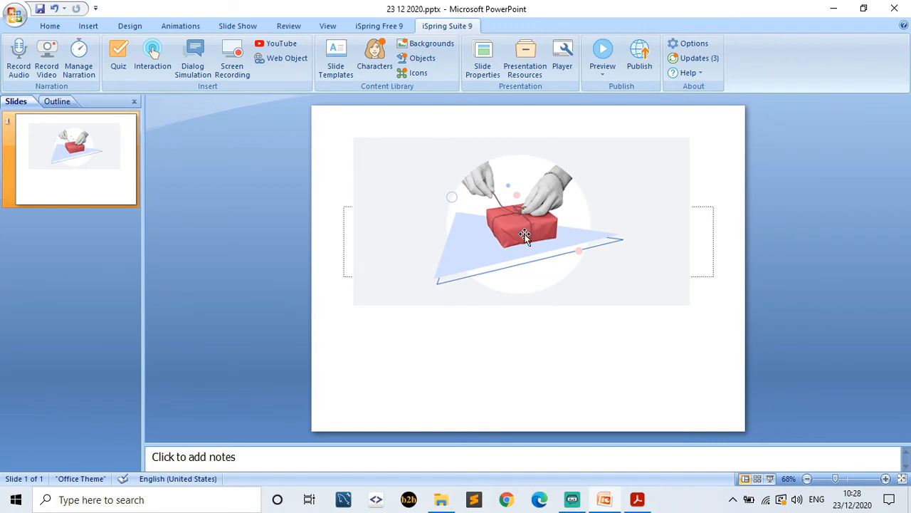
left_click(604, 74)
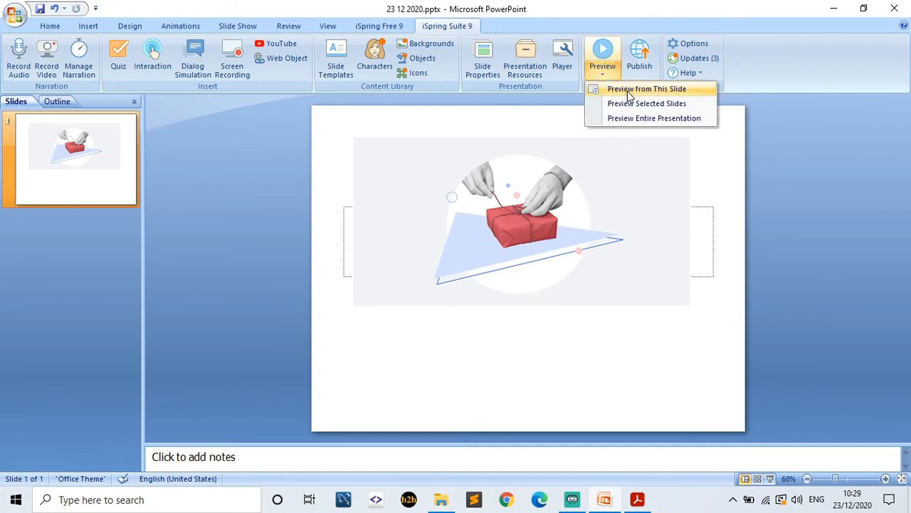
left_click(630, 91)
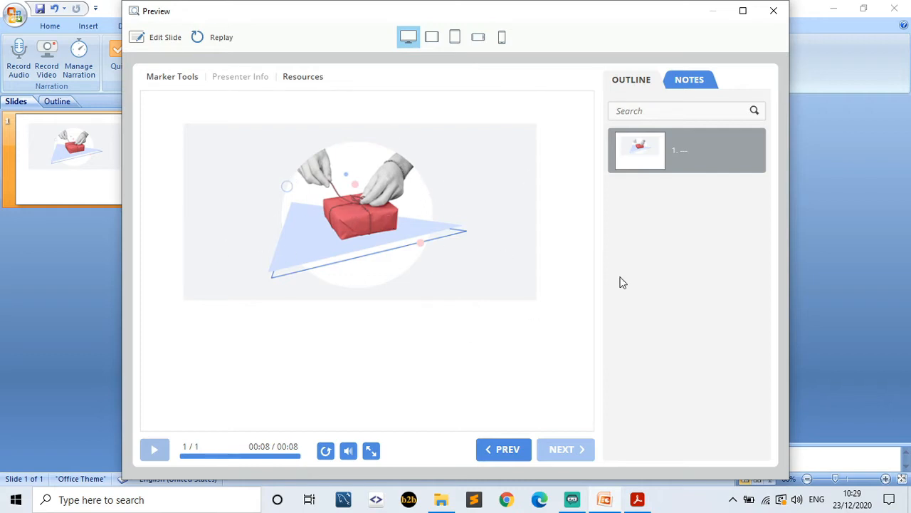
left_click(778, 11)
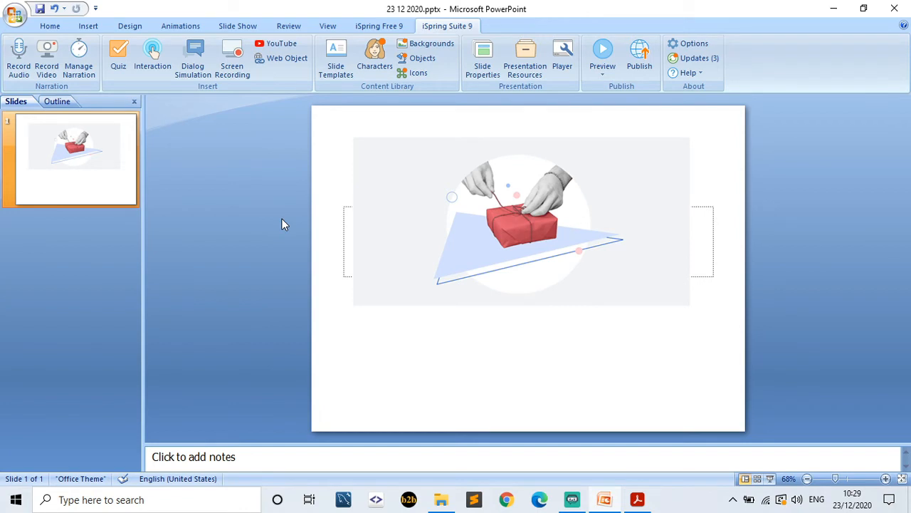
left_click(73, 73)
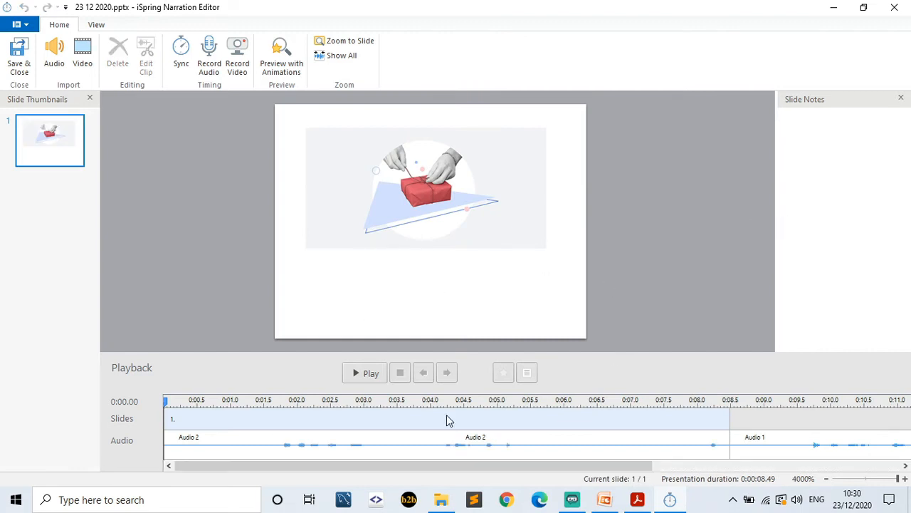
left_click_drag(392, 469, 319, 463)
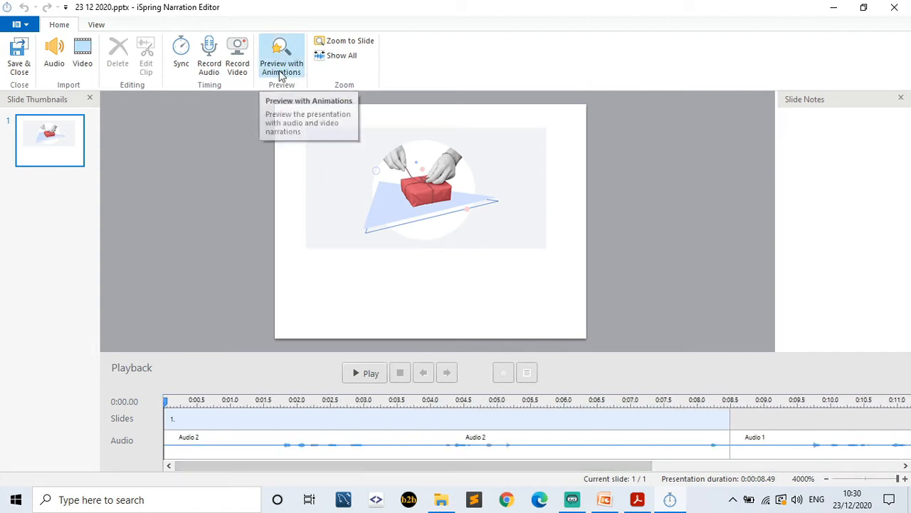
left_click(209, 57)
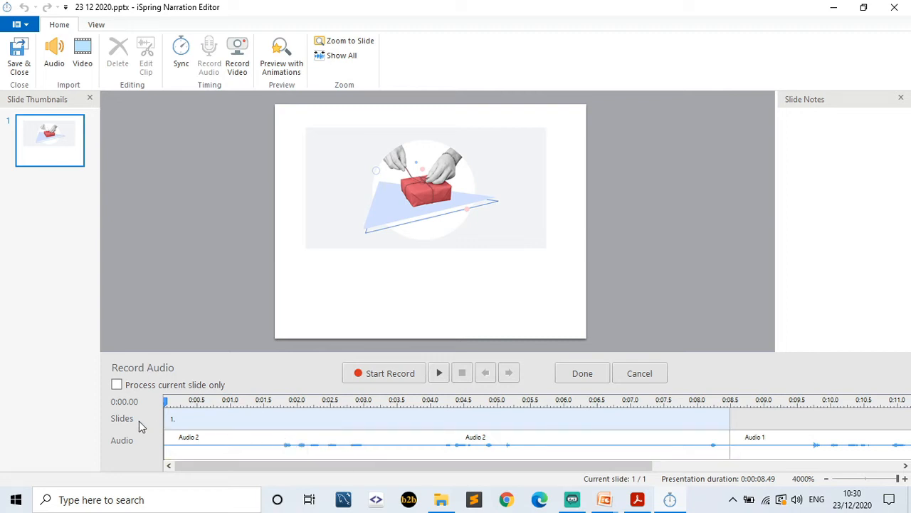
left_click(21, 66)
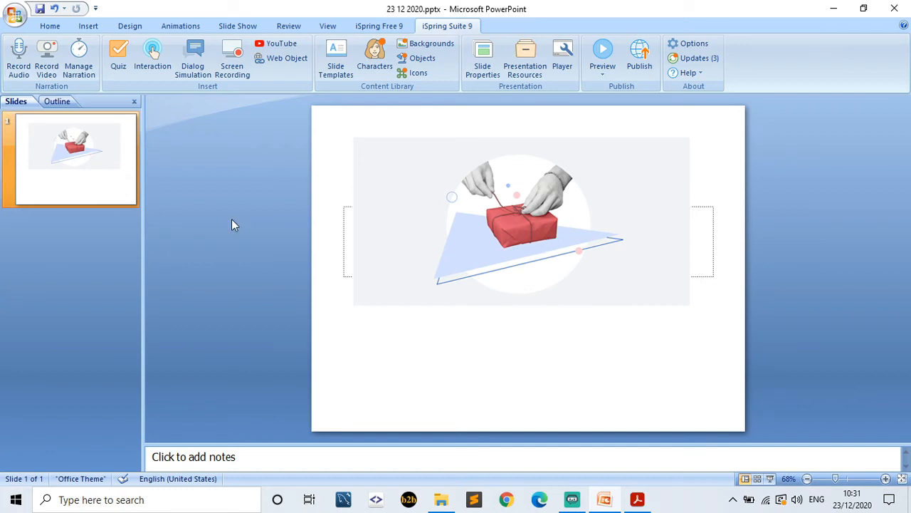
- Add a new blank slide 2 using the Title Slide layout
left_click(88, 26)
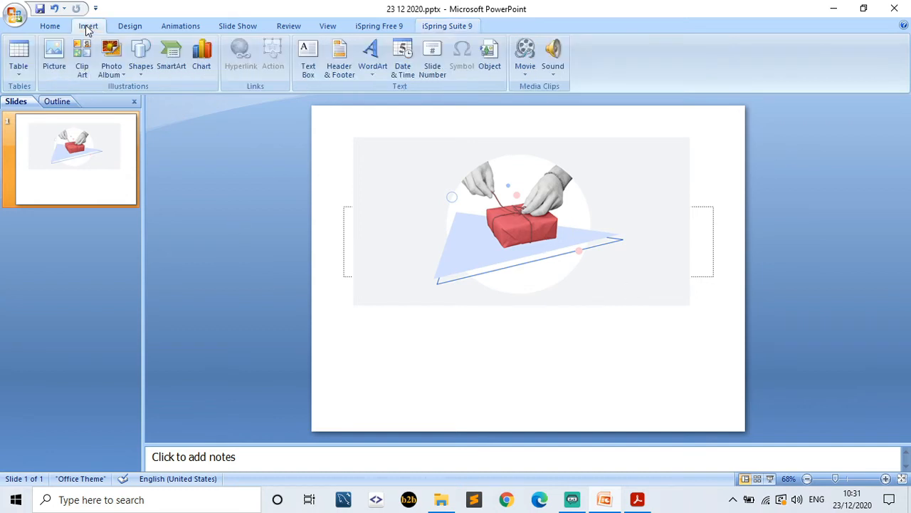
left_click(60, 26)
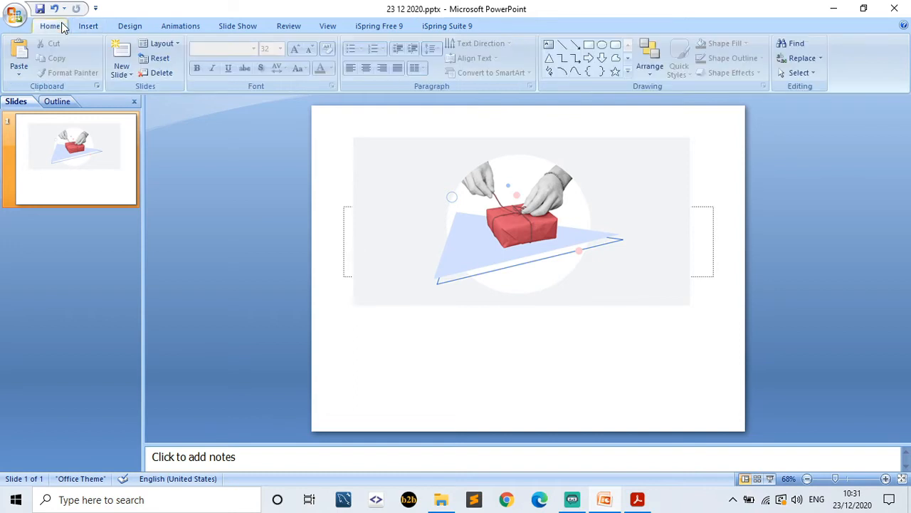
left_click(118, 76)
left_click(139, 125)
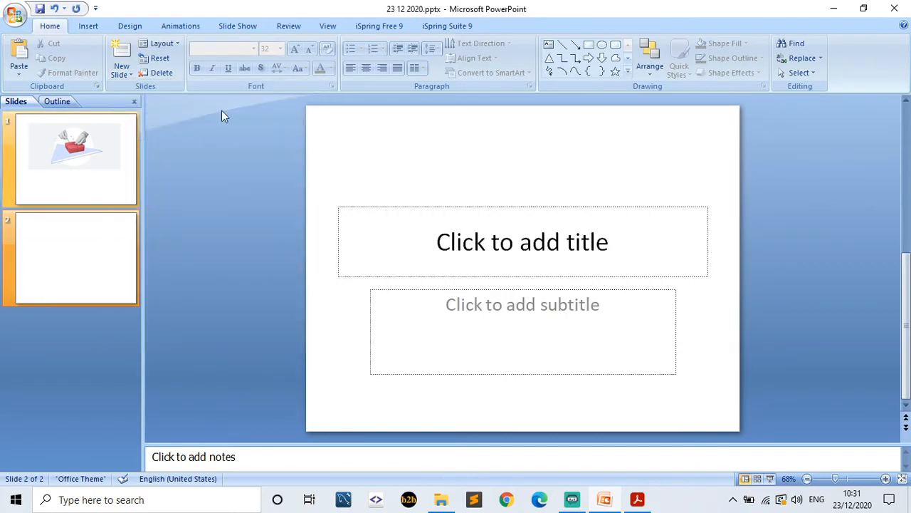
left_click(447, 26)
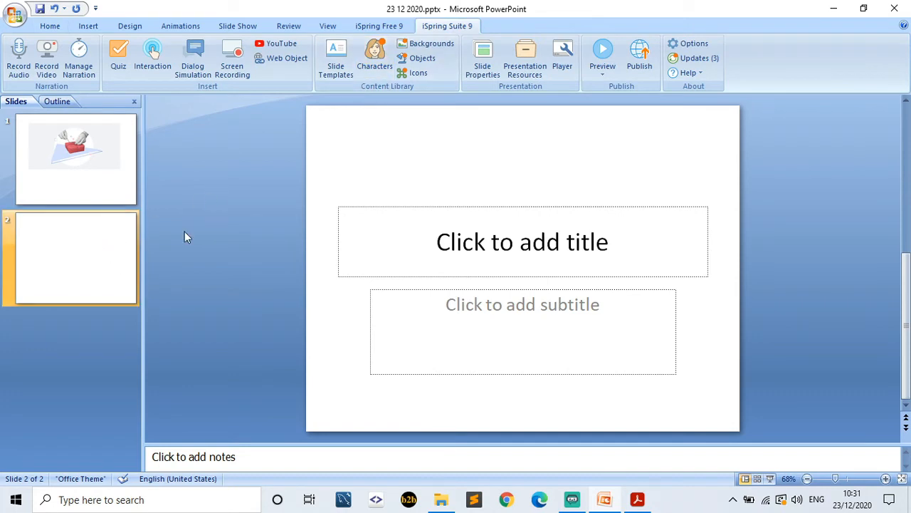
- Insert the Urban set's Module Title template as slide 3
left_click(419, 244)
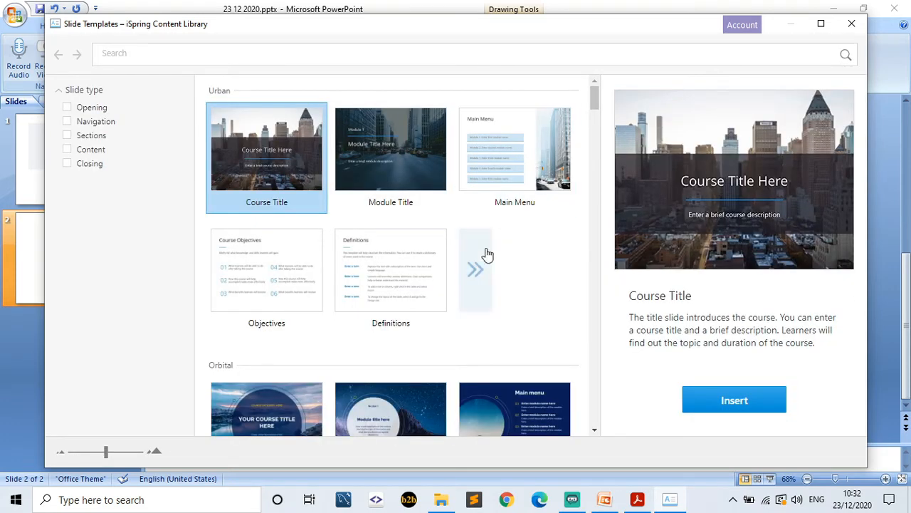
left_click(475, 268)
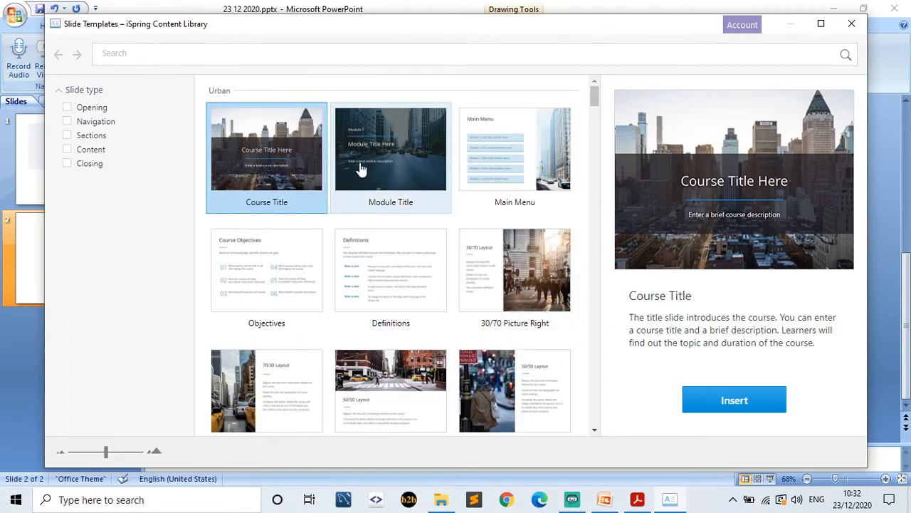
left_click(391, 175)
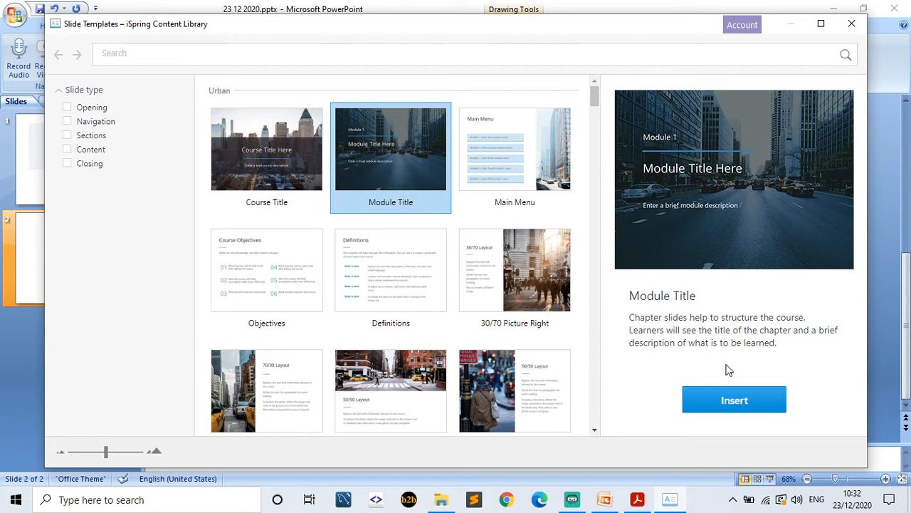
left_click(705, 401)
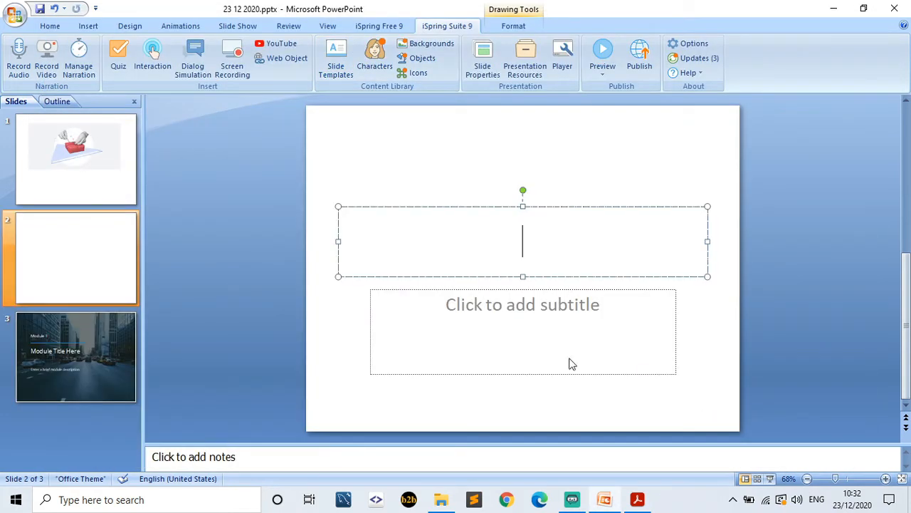
- Insert a standing picture of the secretary character Holly onto slide 2
left_click(376, 57)
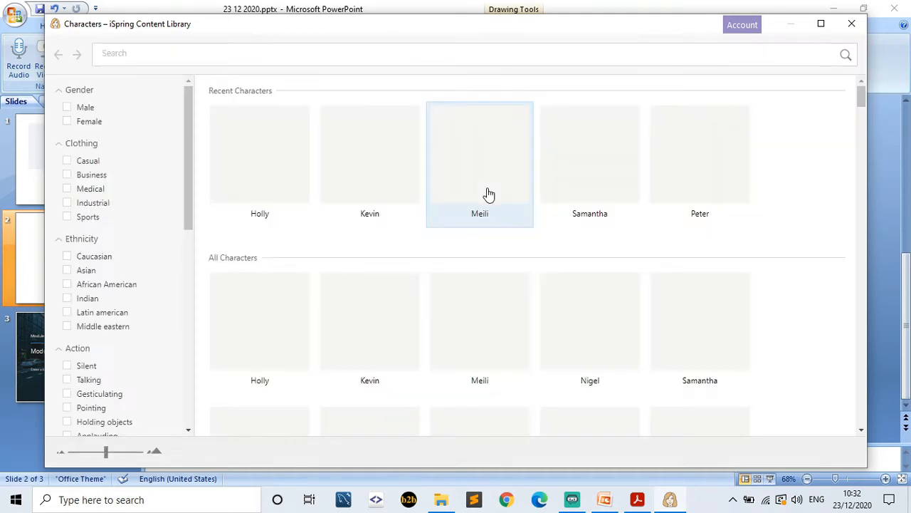
left_click(287, 176)
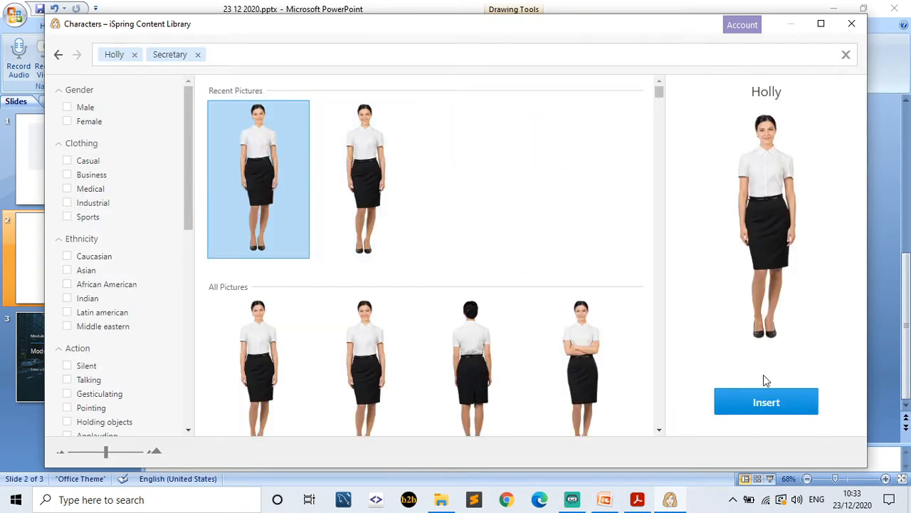
left_click(759, 401)
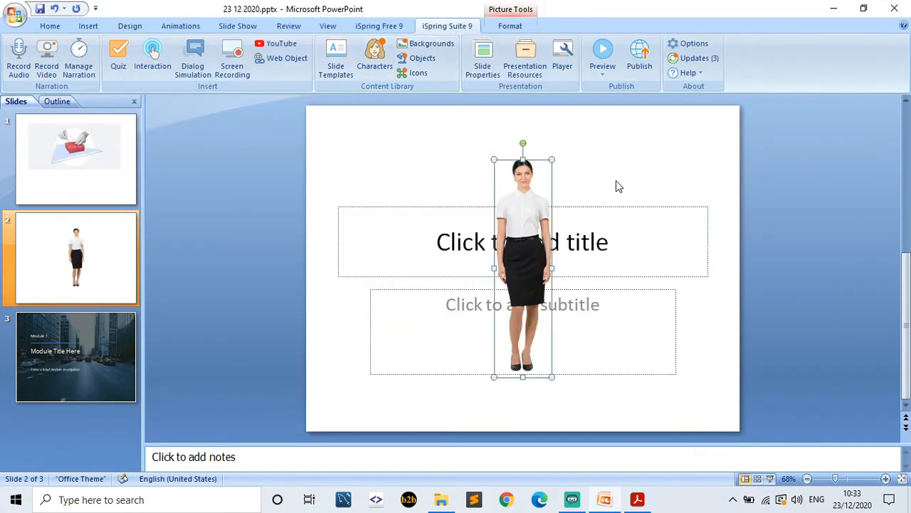
left_click(471, 148)
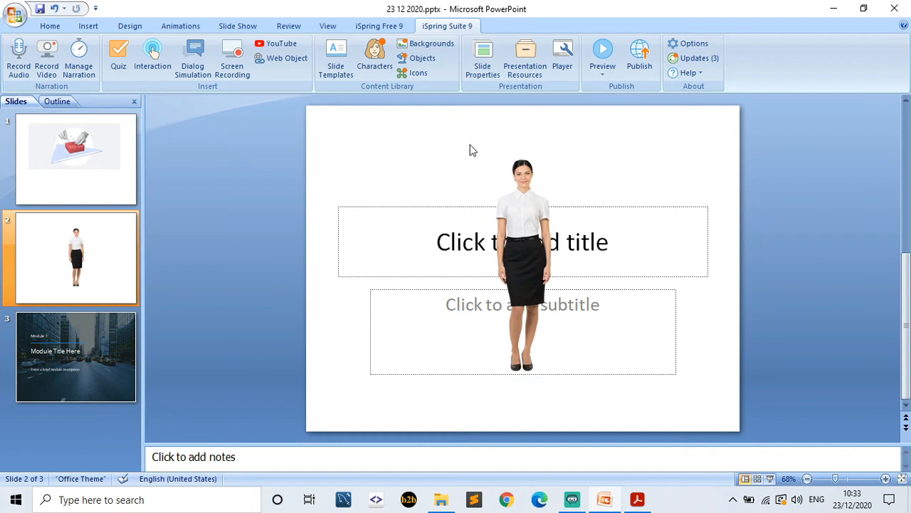
- Insert the Pharmacy background on slide 2 and send it to the back behind Holly
left_click(431, 45)
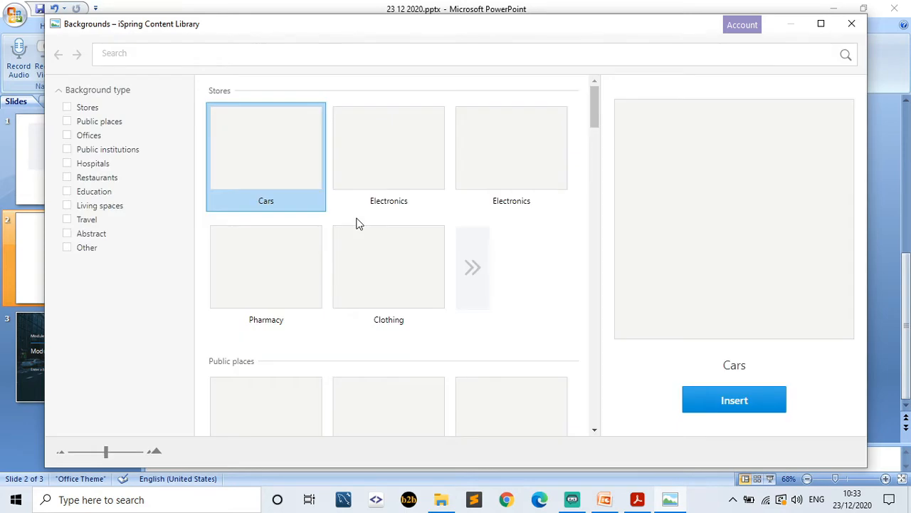
left_click(292, 274)
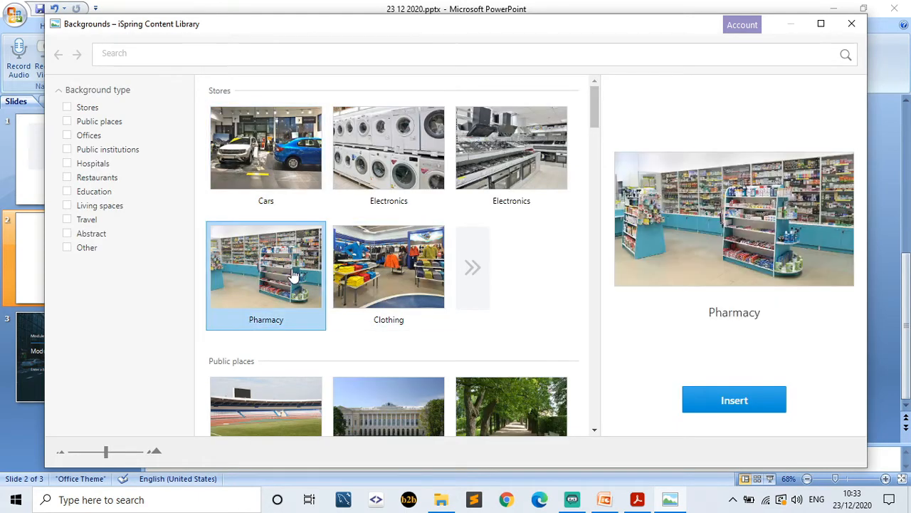
left_click(734, 400)
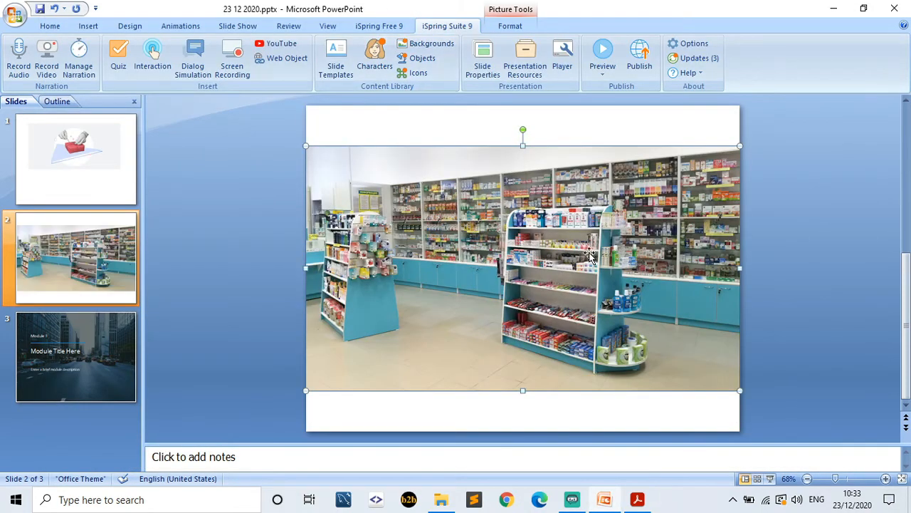
right_click(589, 252)
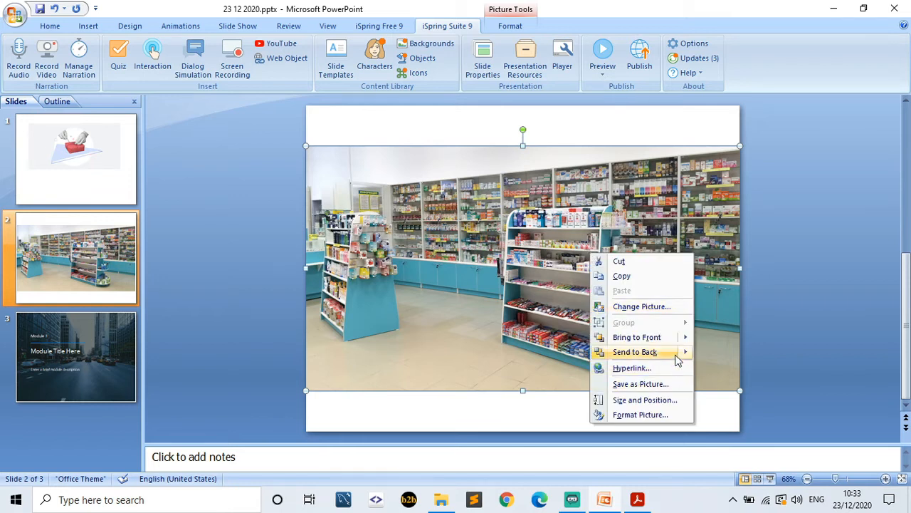
mouse_move(687, 354)
left_click(725, 354)
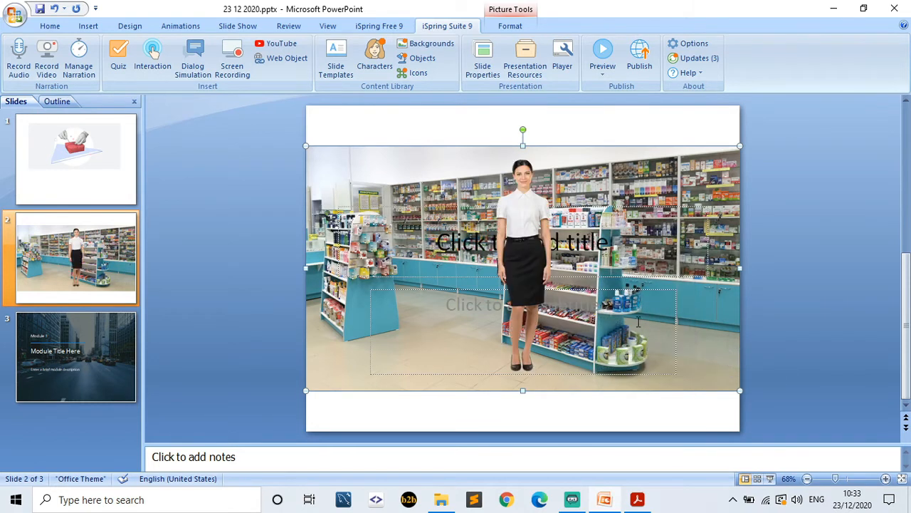
- Move Holly to the right, type the title 'Jangan Lupa memakai mas', and shift it up-left
left_click(543, 256)
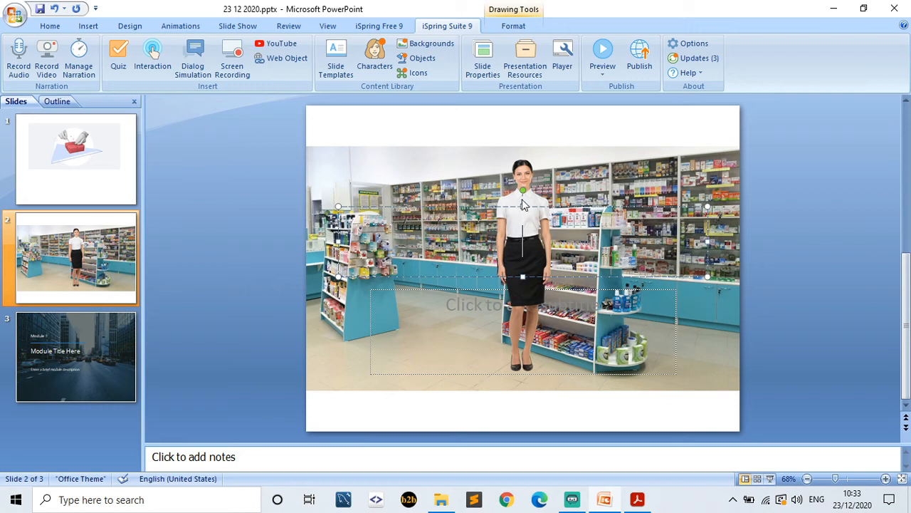
left_click_drag(531, 199, 683, 201)
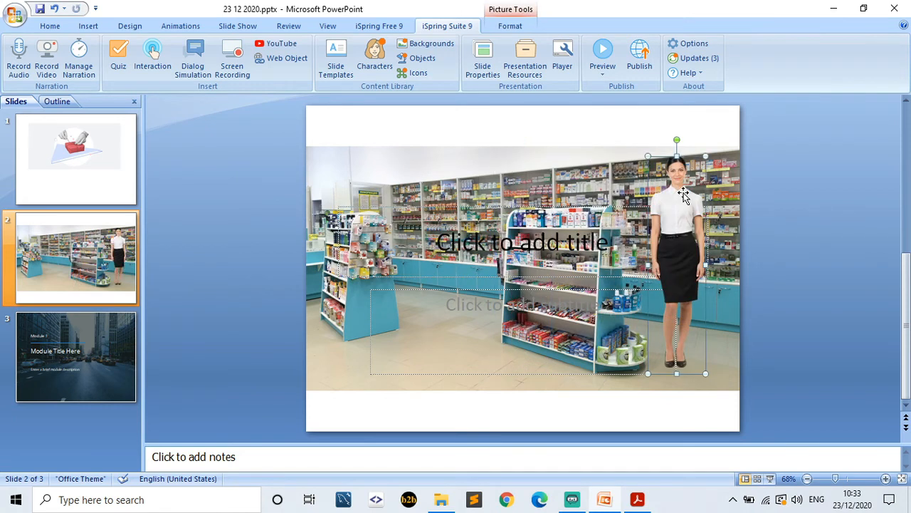
left_click(546, 242)
type("Jan")
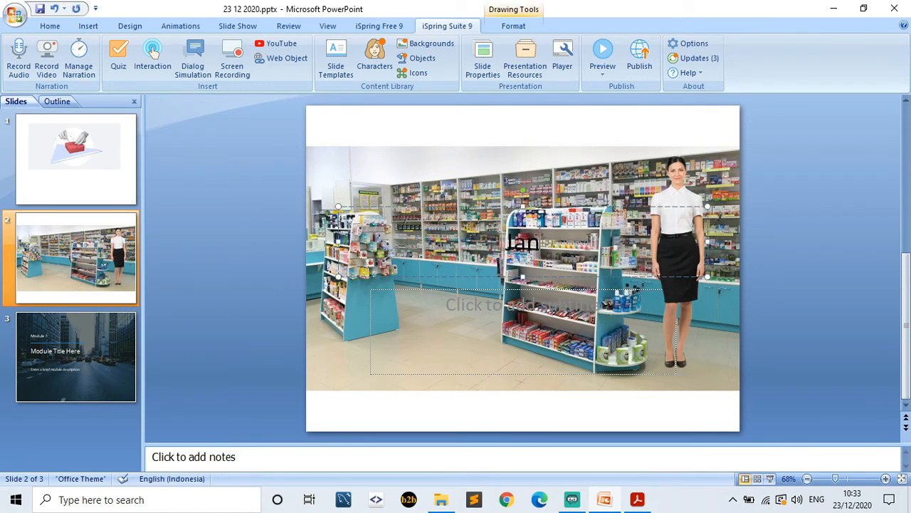
type("gan Lupa me")
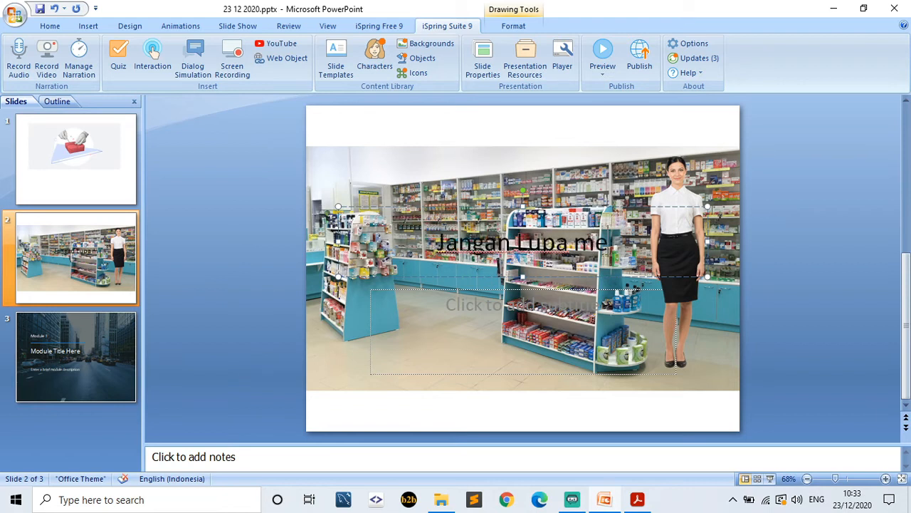
type("makai mas")
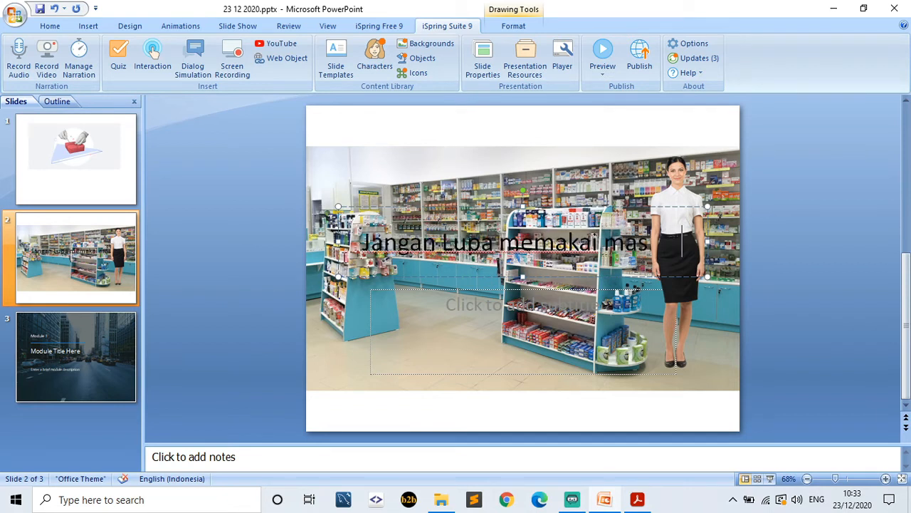
left_click_drag(339, 206, 512, 261)
left_click_drag(566, 243, 391, 161)
- Make the title text 'Jangan Lupa memakai masker' white
left_click(480, 334)
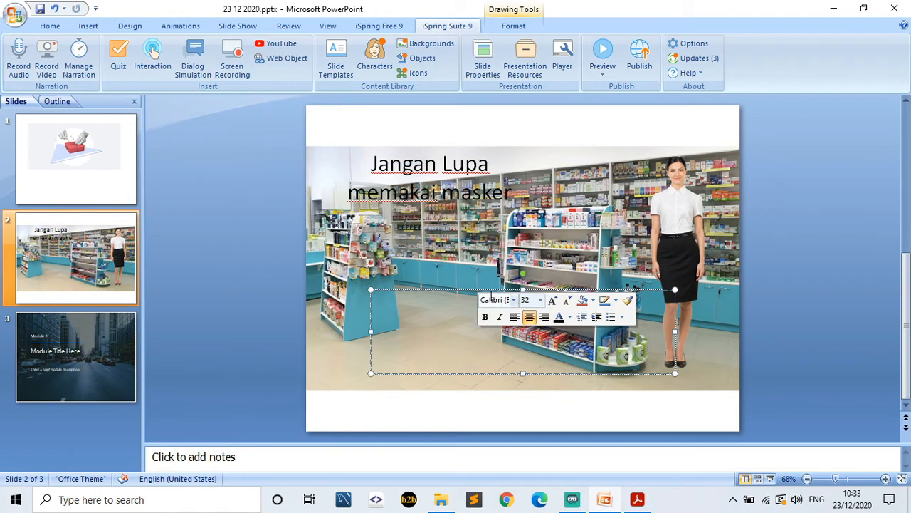
left_click(477, 292)
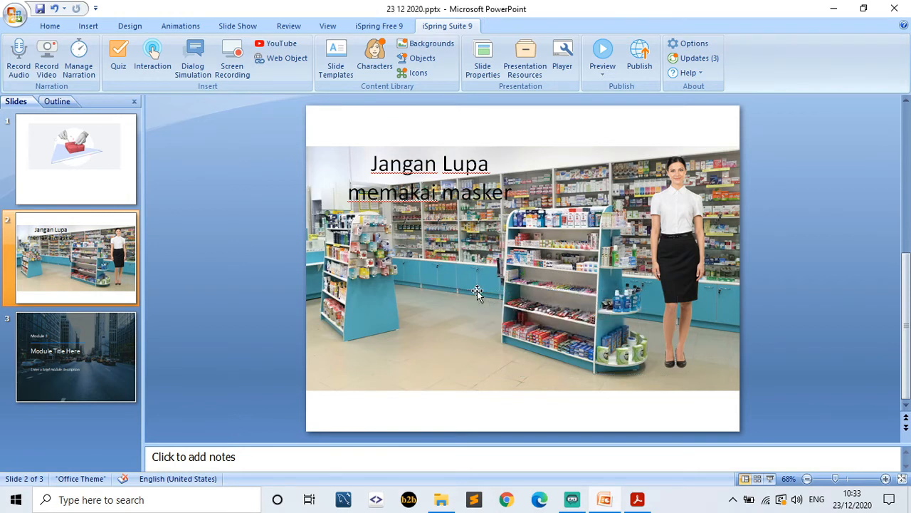
triple_click(447, 182)
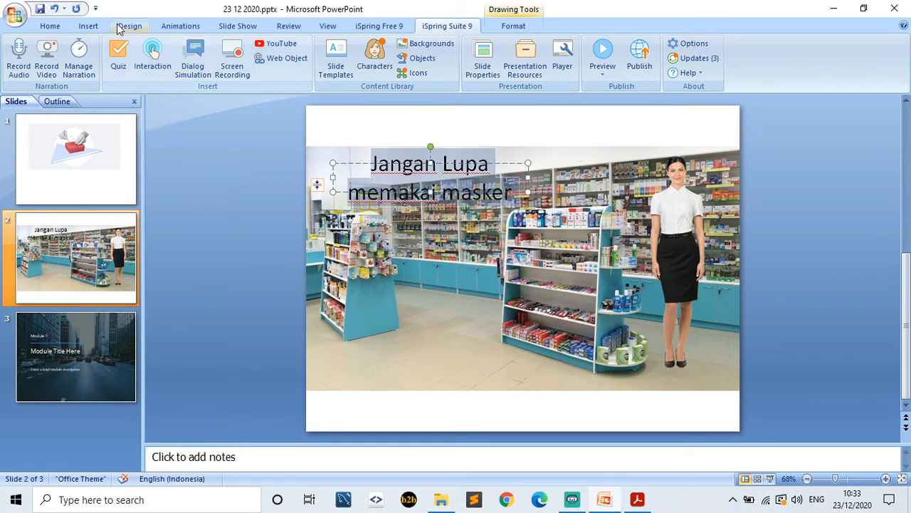
left_click(49, 26)
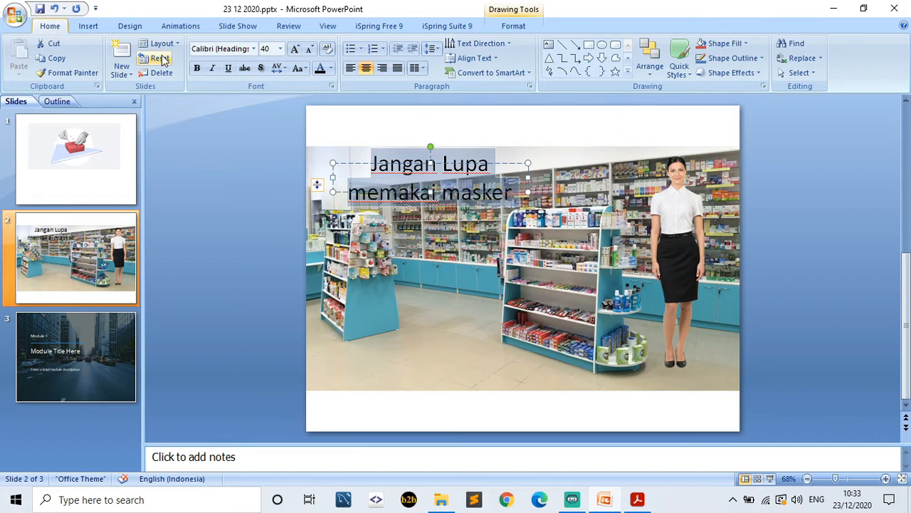
left_click(331, 68)
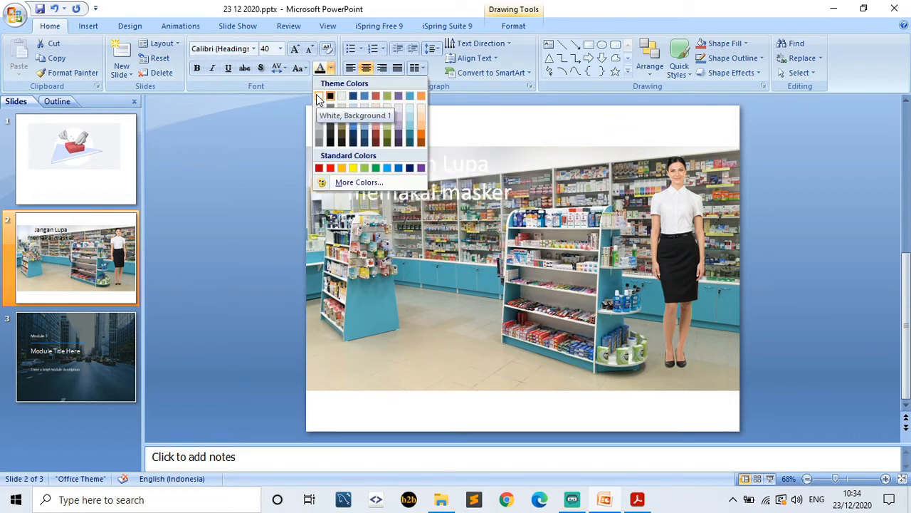
left_click(318, 97)
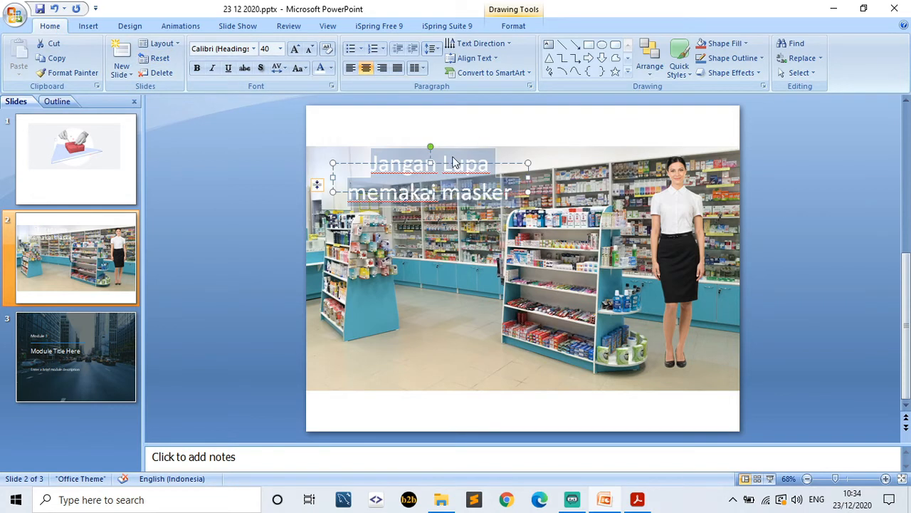
- Move the title box down onto the lower shelves of the pharmacy scene
left_click_drag(432, 168, 444, 344)
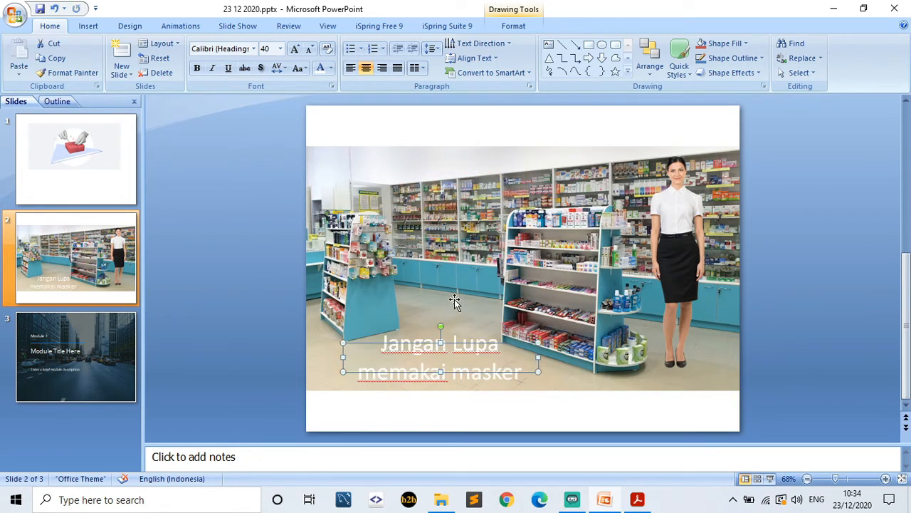
left_click(457, 304)
left_click(446, 355)
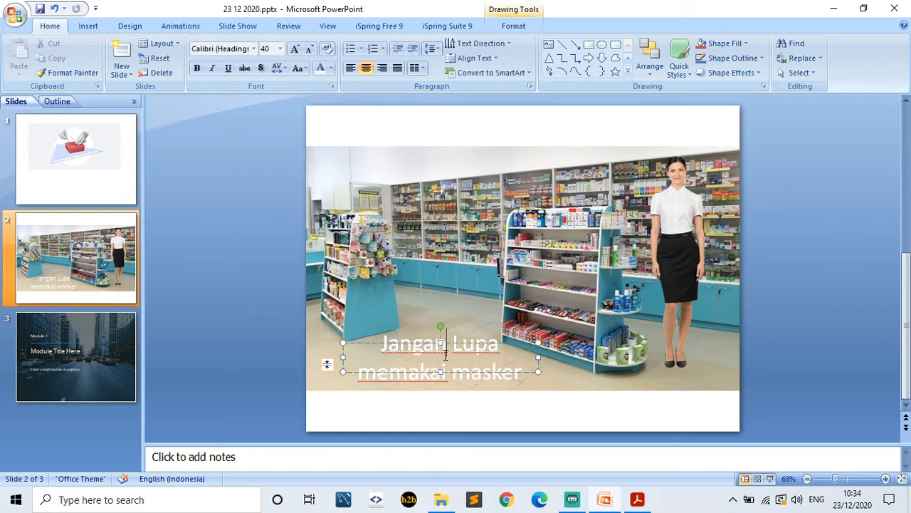
left_click(468, 285)
left_click(118, 354)
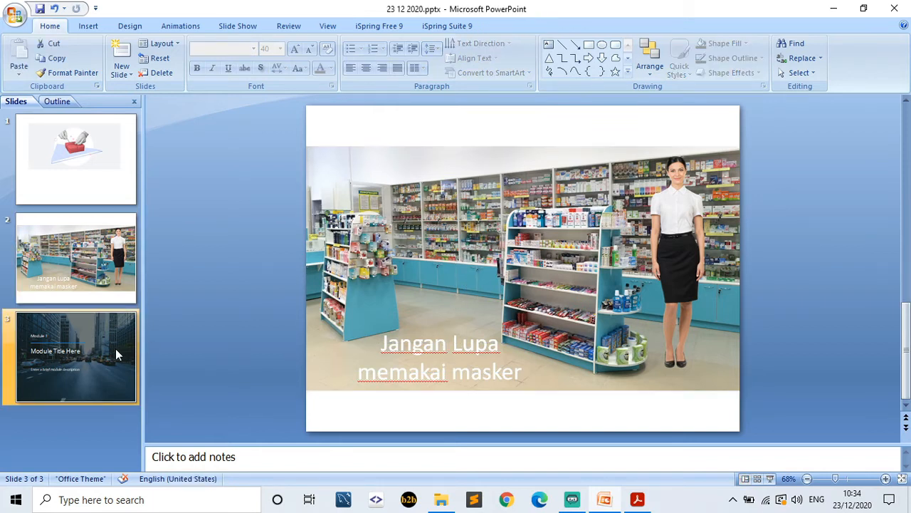
left_click(111, 259)
- Add a Title Only slide 3 after the pharmacy slide and title it 'KUIS'
left_click(449, 26)
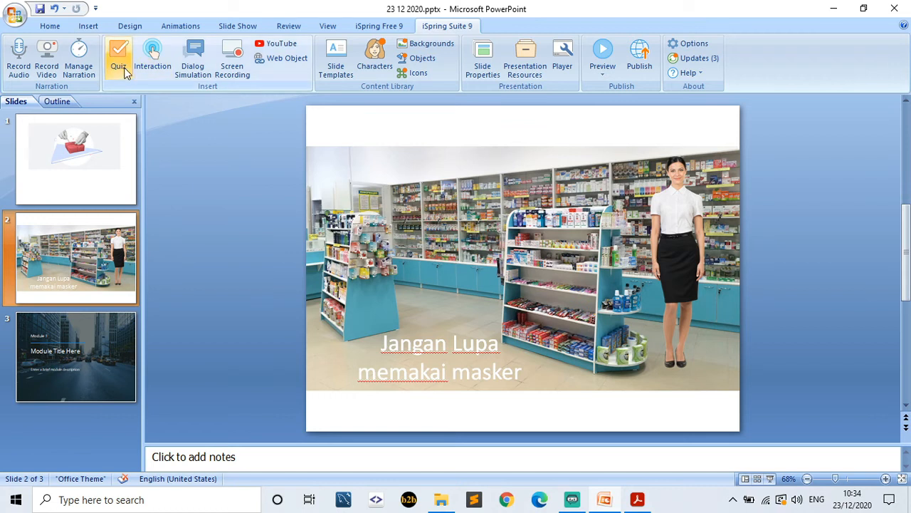
left_click(51, 27)
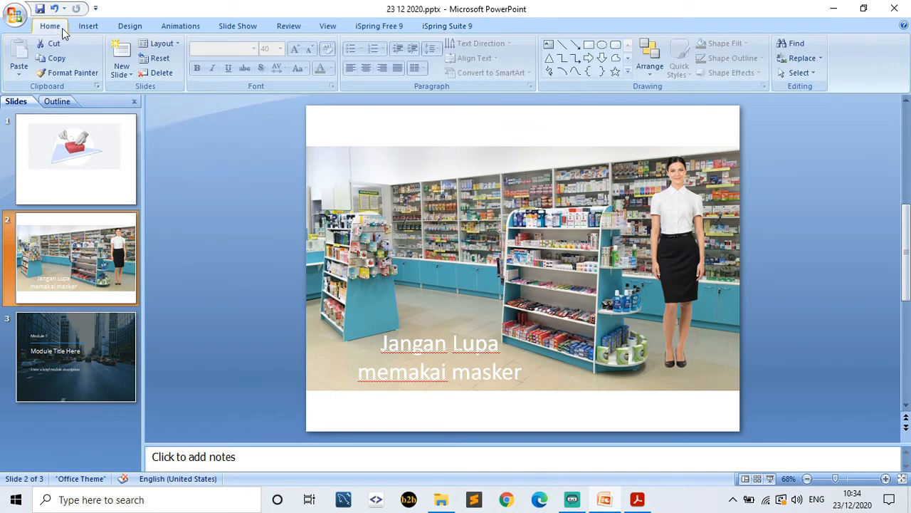
left_click(122, 71)
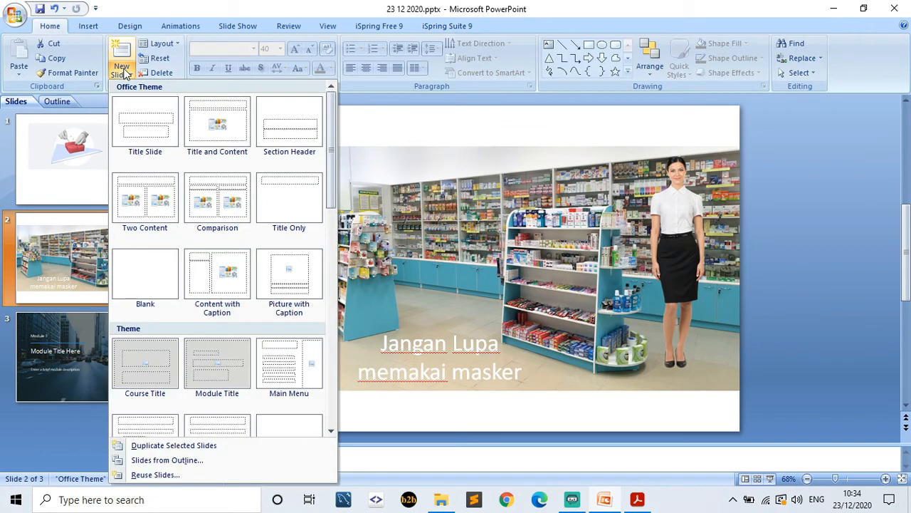
left_click(286, 184)
left_click(479, 144)
type("KUIS")
left_click(518, 242)
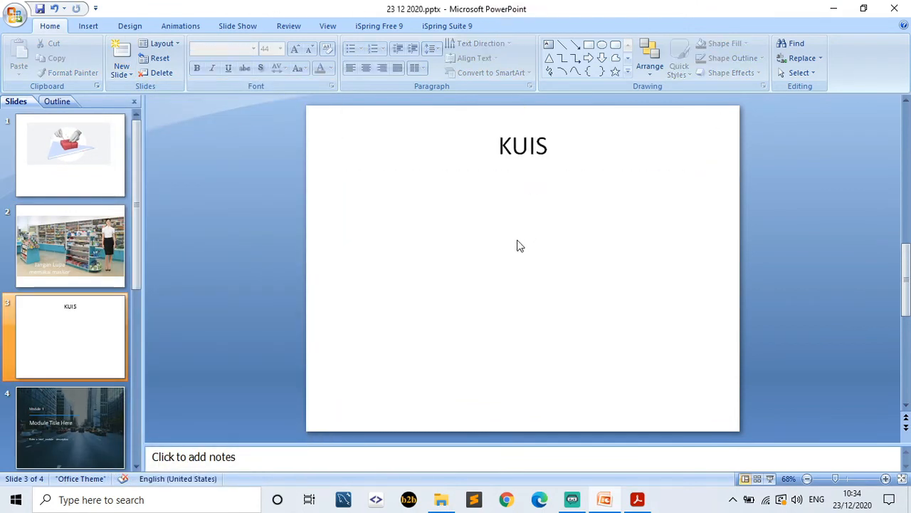
left_click(432, 26)
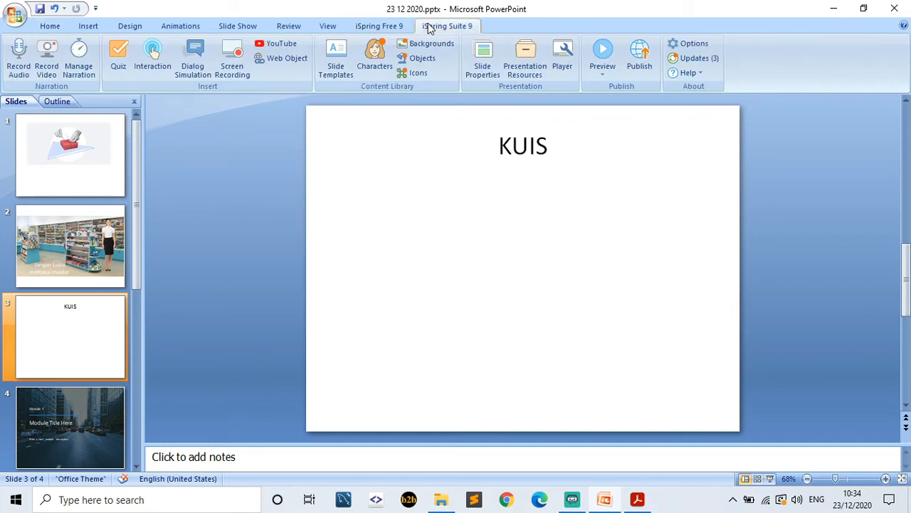
- Launch QuizMaker from the iSpring Suite tab and create a new Graded Quiz
left_click(121, 57)
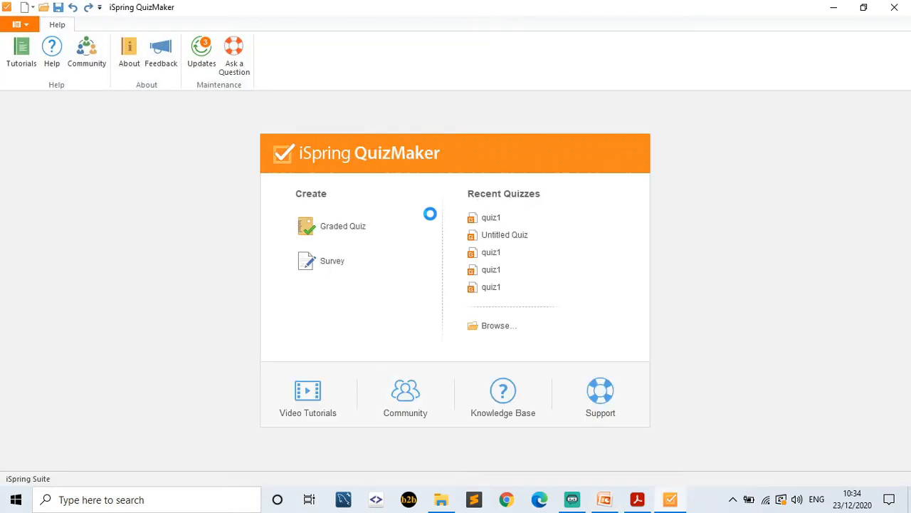
left_click(338, 229)
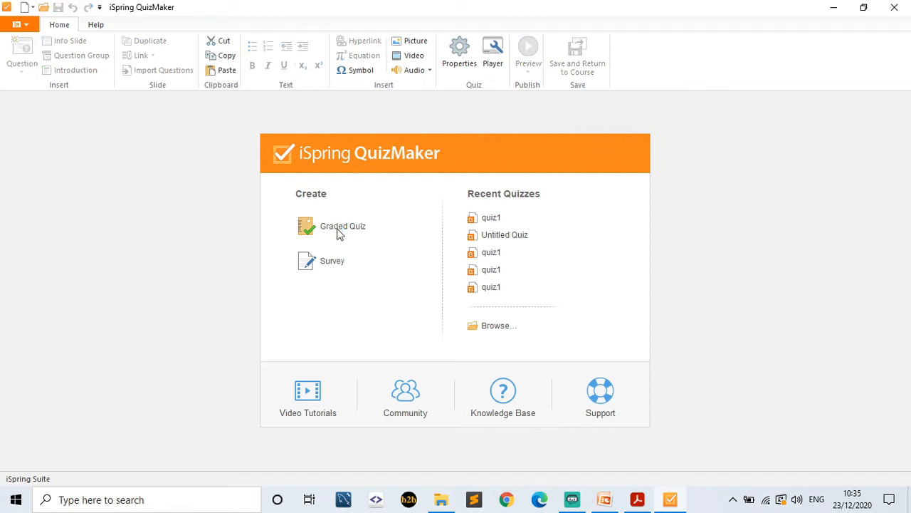
left_click(340, 232)
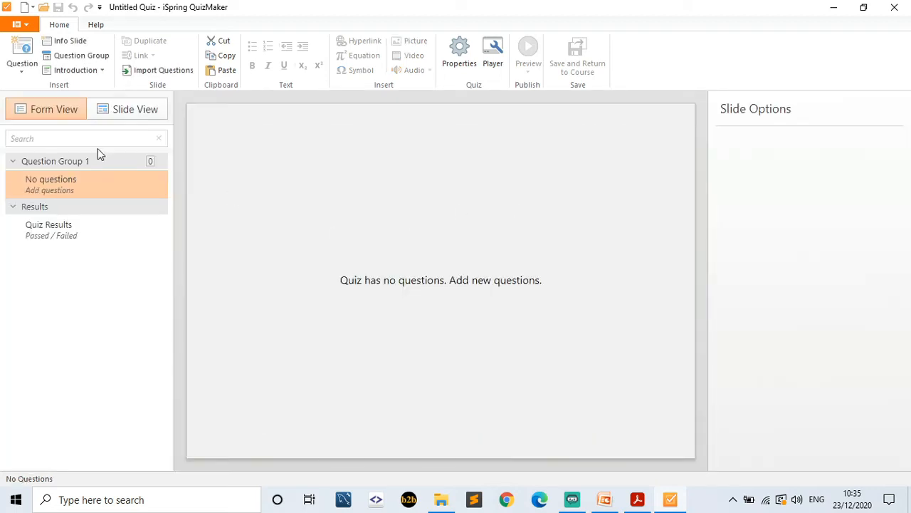
- Look through the question types and the question import dialog without adding anything
left_click(30, 69)
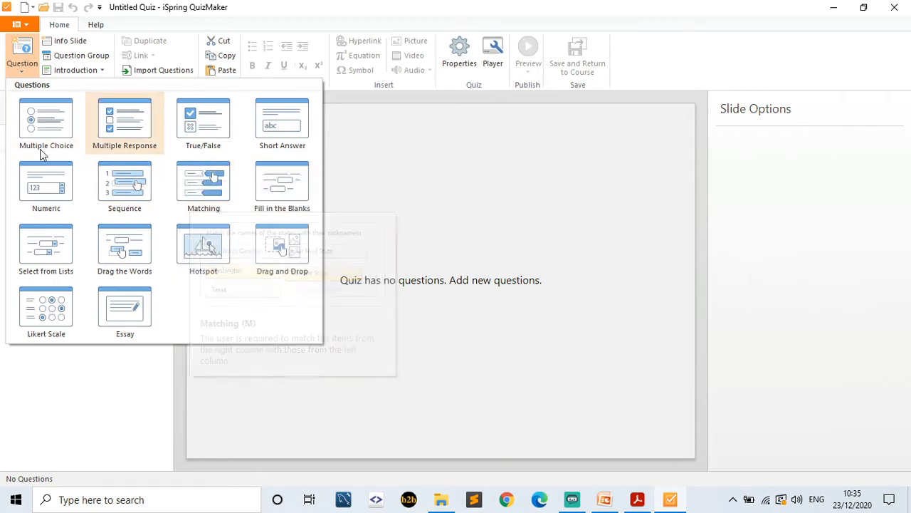
left_click(459, 132)
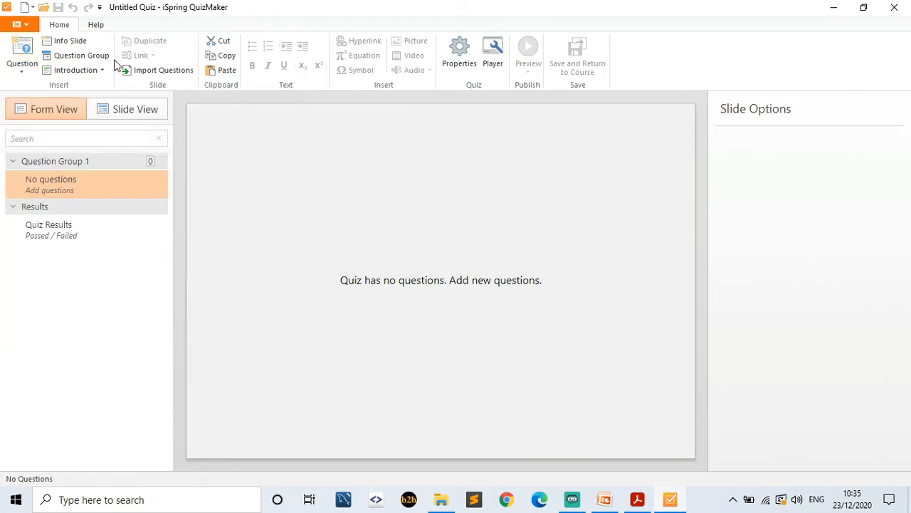
left_click(152, 71)
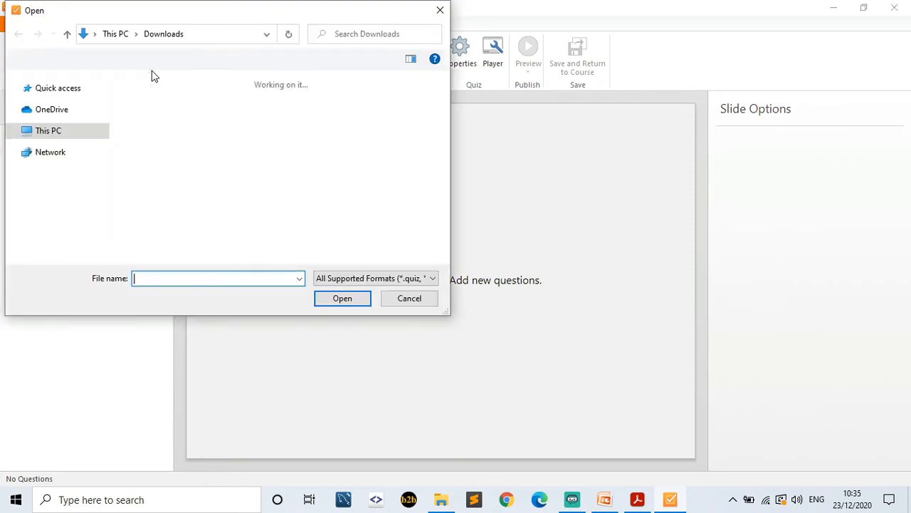
left_click(441, 11)
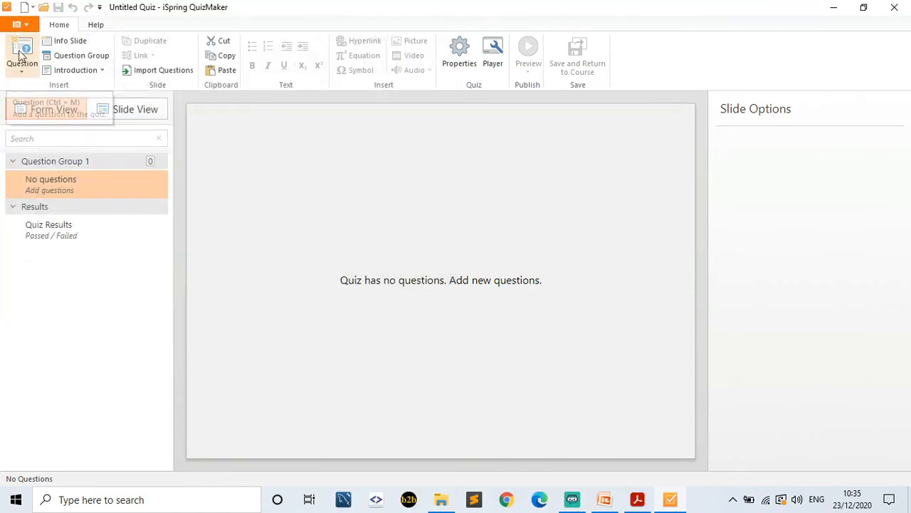
- Check the question types once more, then show the Introduction slide gallery
left_click(25, 71)
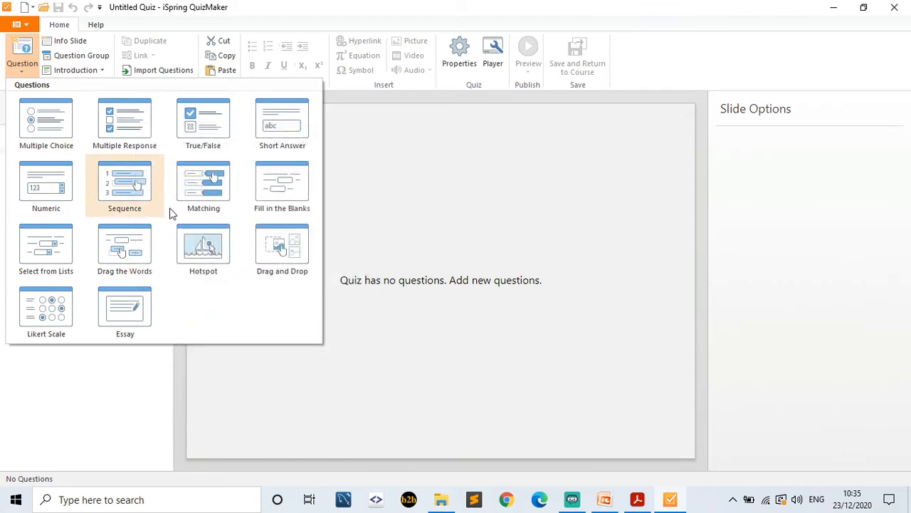
left_click(402, 152)
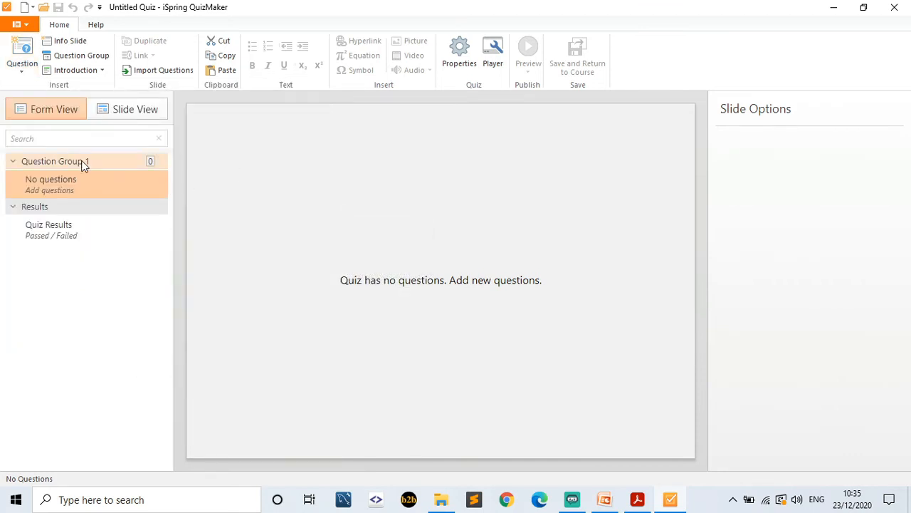
left_click(94, 71)
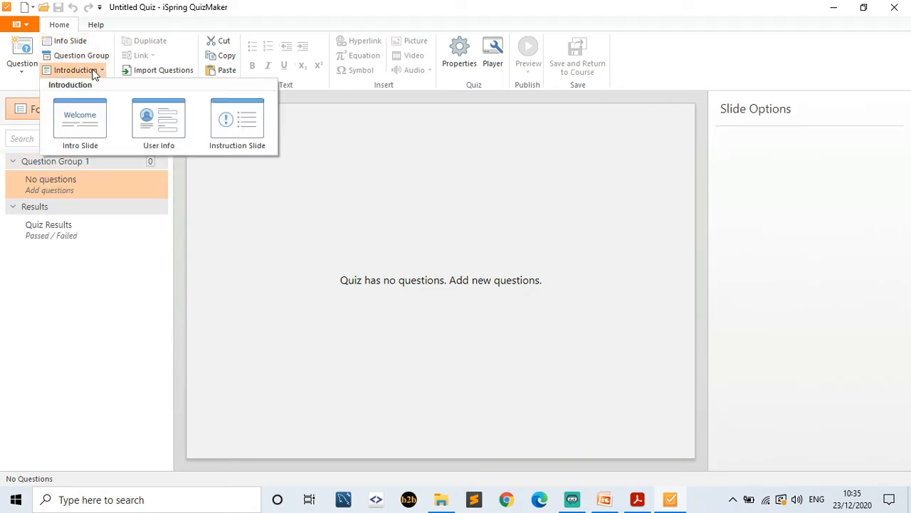
- Add an intro slide titled 'Simulasi Pertama' followed by a user info form slide
left_click(97, 127)
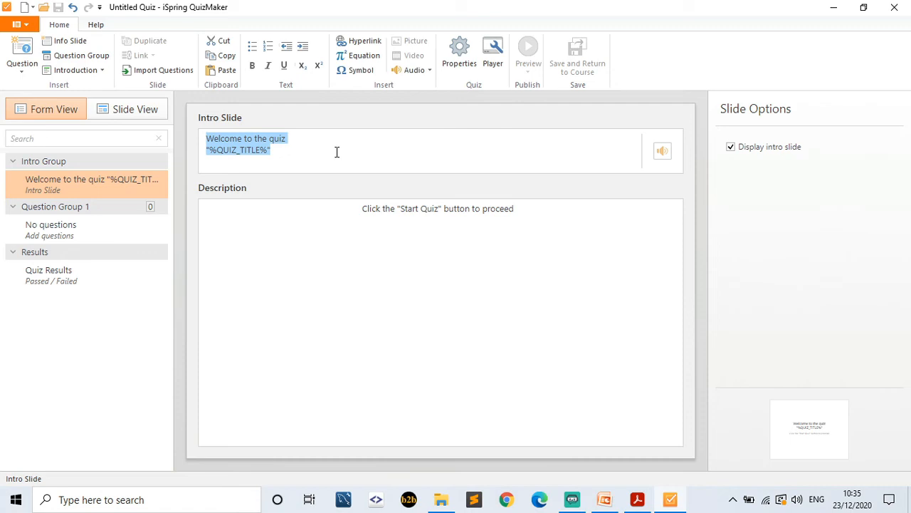
type("Simu")
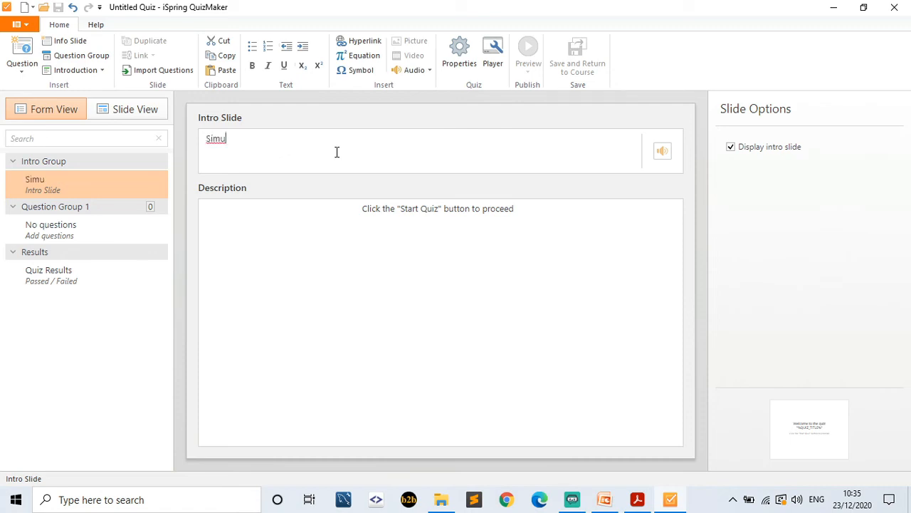
type("lasi Pertama")
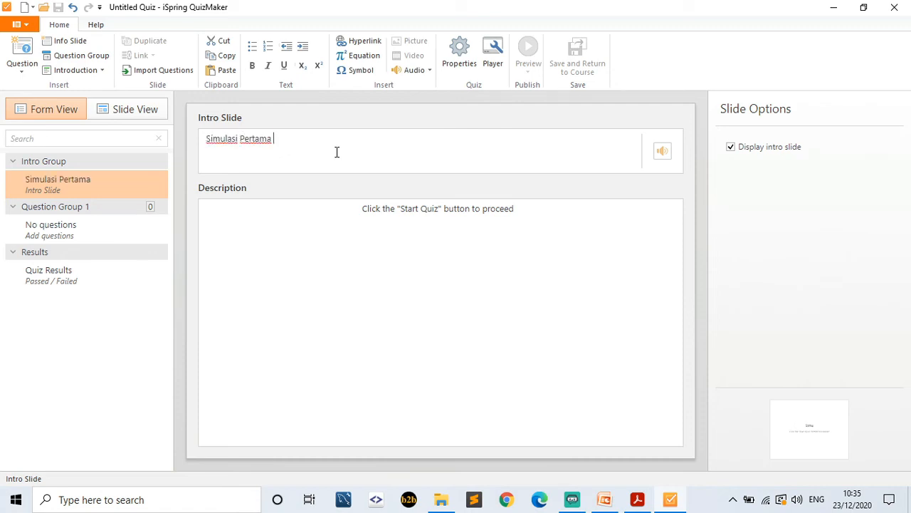
left_click(93, 71)
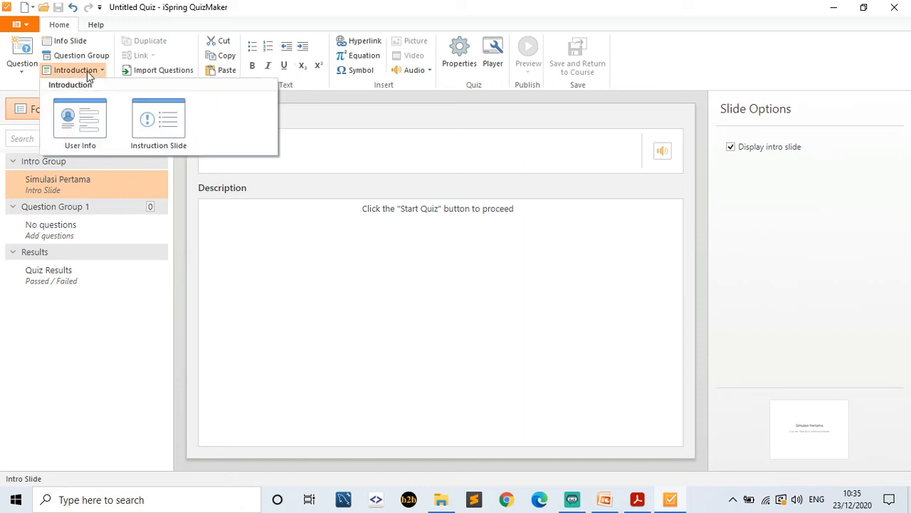
left_click(80, 117)
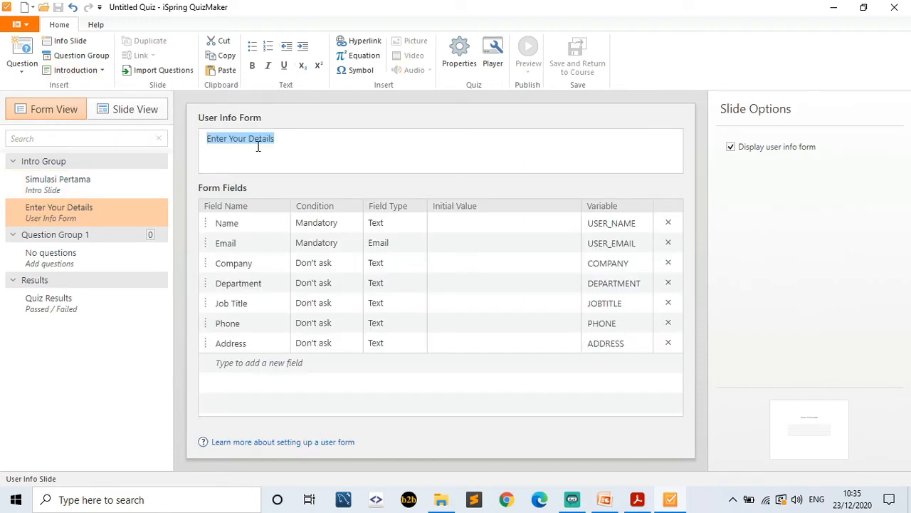
- Title the form 'Data Diri' and remove the Department, Job Title, Phone and Address fields
type("Data Diri")
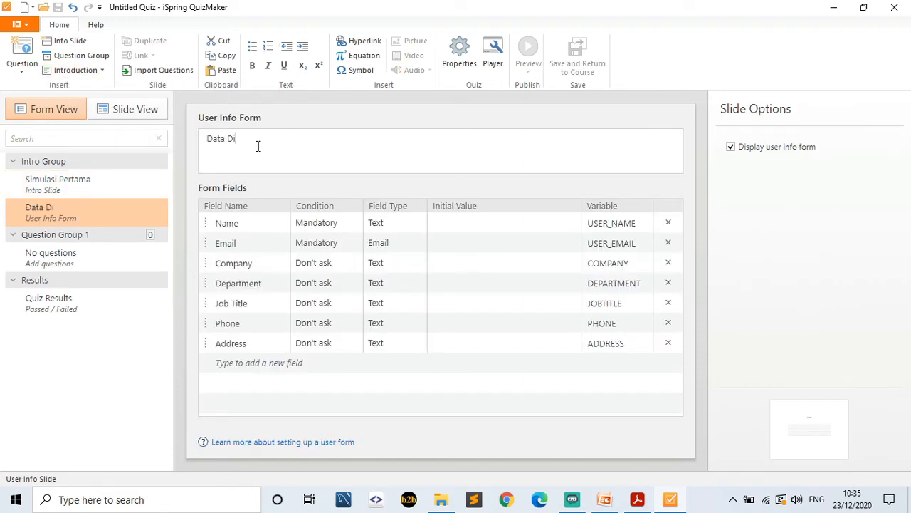
left_click(668, 283)
left_click(668, 283)
left_click(668, 283)
left_click(668, 282)
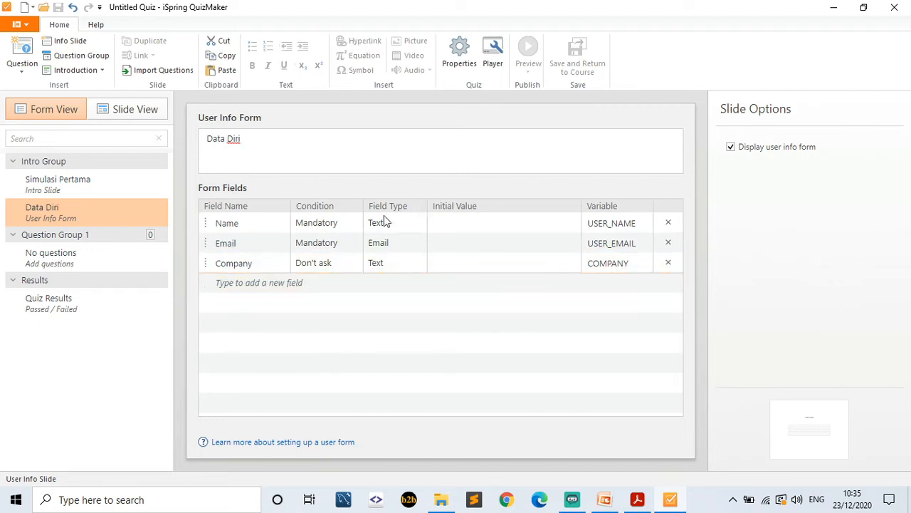
- Rename the Email field to Kelas and the Company field to No Peserta
left_click(273, 243)
key("BackSpace")
type("Kelas")
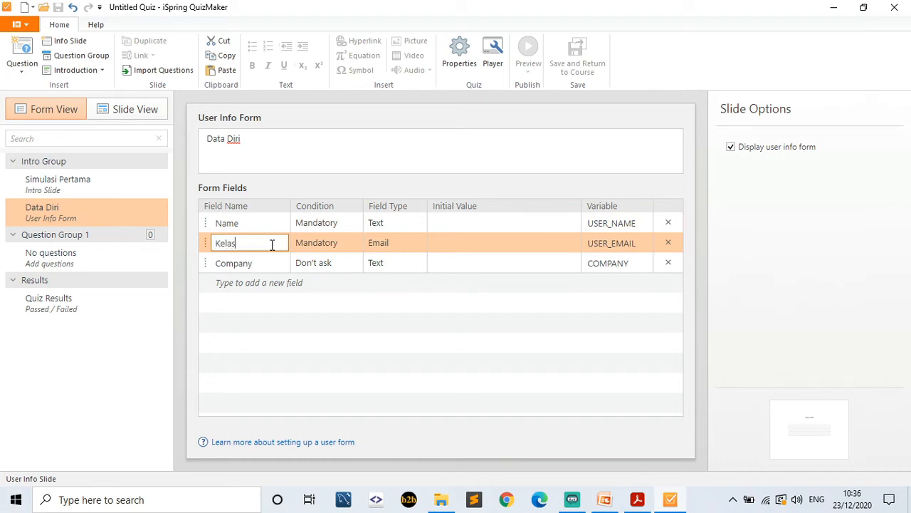
left_click(259, 264)
key("BackSpace")
type("No Peserta")
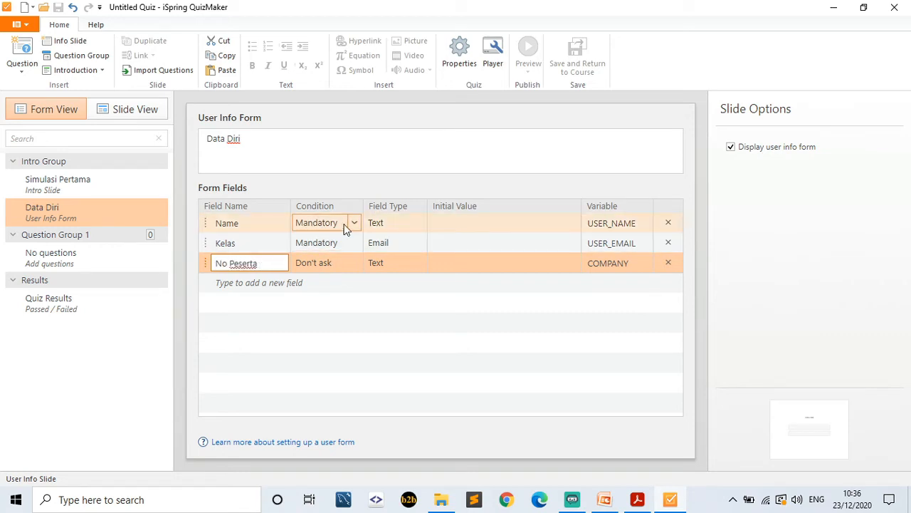
- Set the No Peserta field's condition to Mandatory
left_click(353, 263)
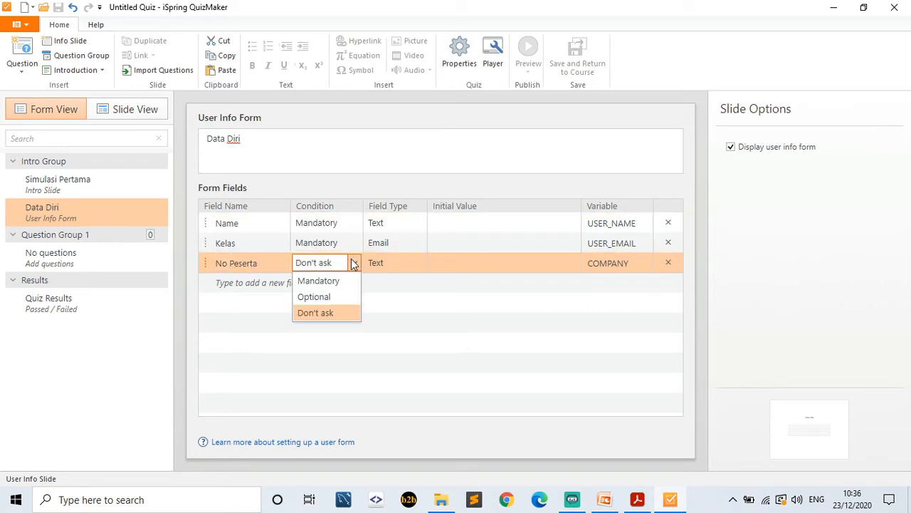
left_click(349, 280)
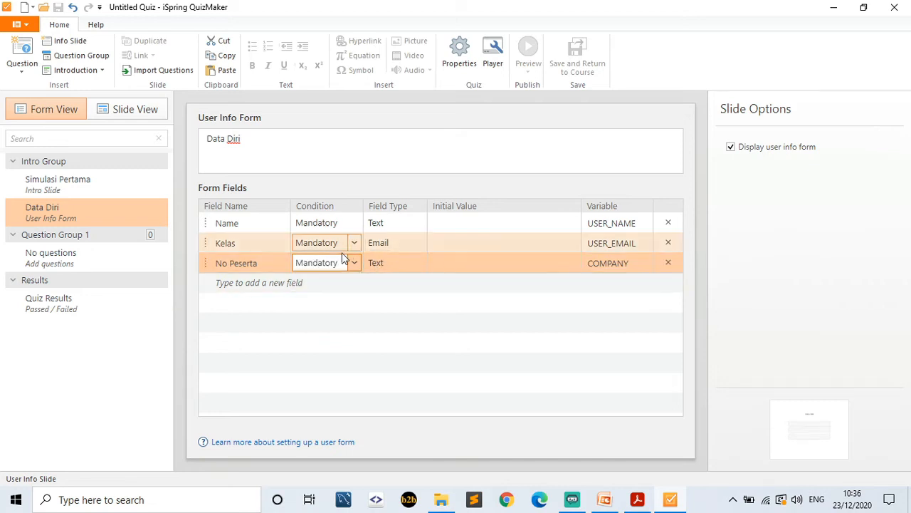
left_click(356, 264)
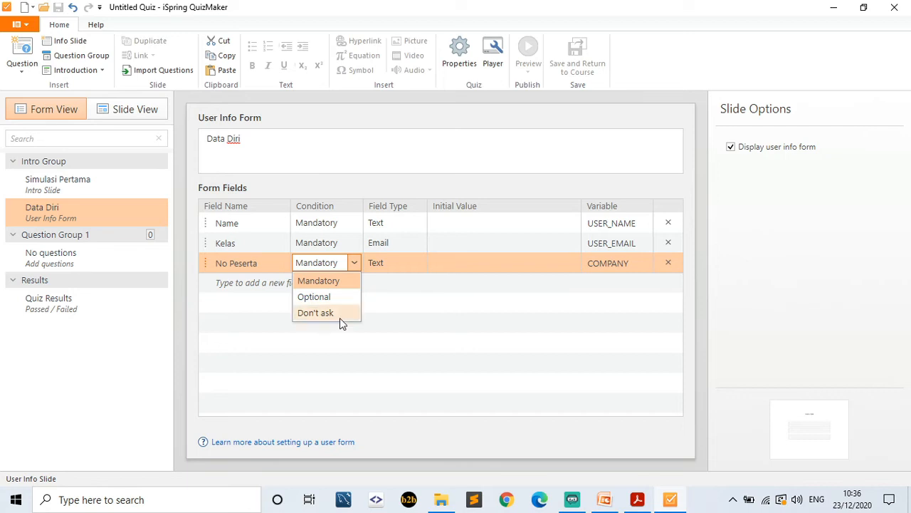
left_click(399, 302)
- Make Kelas a Choice field with Pagi as its initial value
left_click(421, 224)
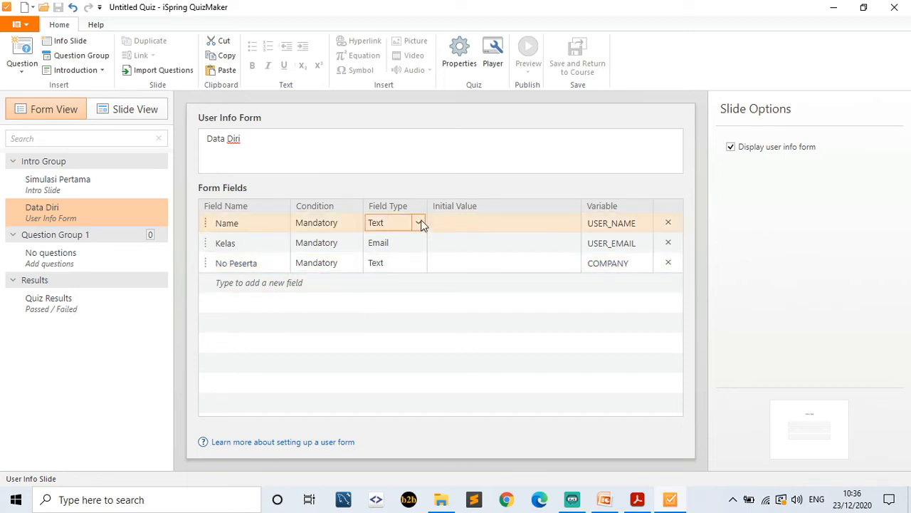
left_click(421, 243)
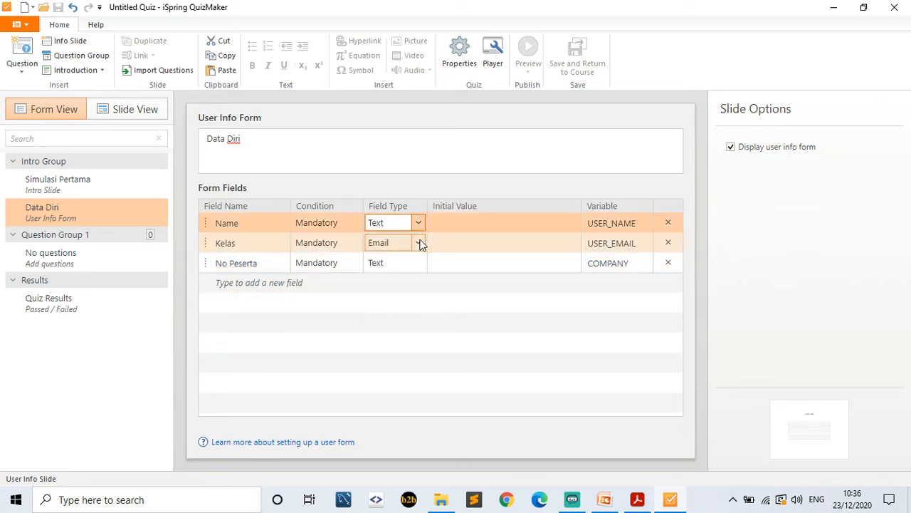
left_click(420, 243)
left_click(406, 276)
left_click(455, 242)
left_click(460, 242)
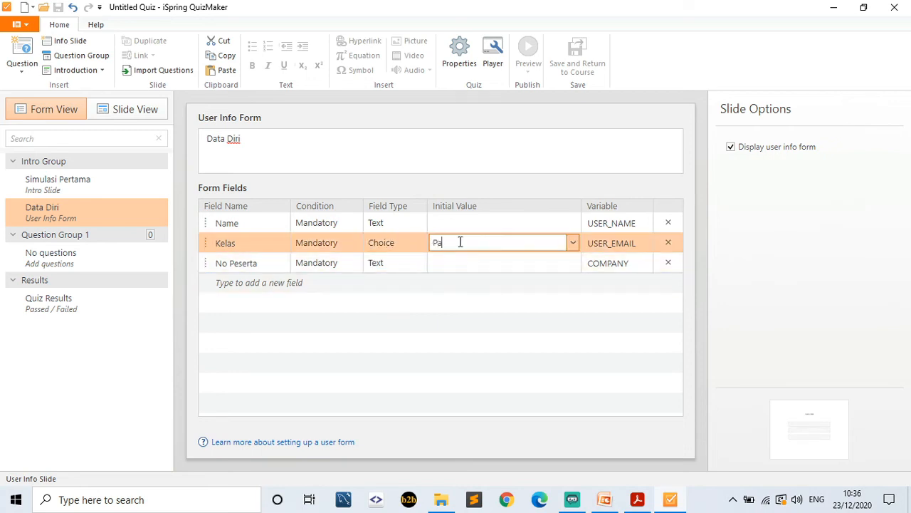
left_click(573, 243)
left_click(539, 282)
type("Siang")
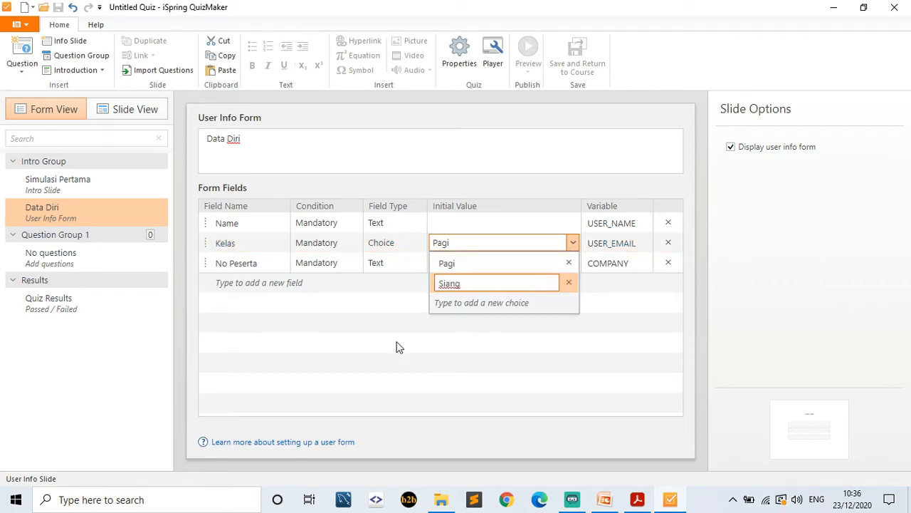
left_click(362, 365)
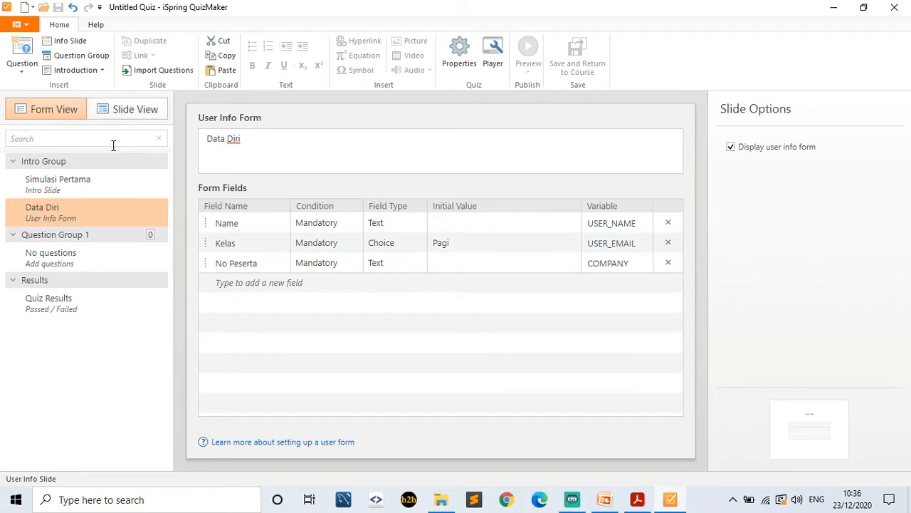
- Add an instructions slide titled 'Tata Tertib Pengerjaan Kuis' and insert a new question group
left_click(99, 71)
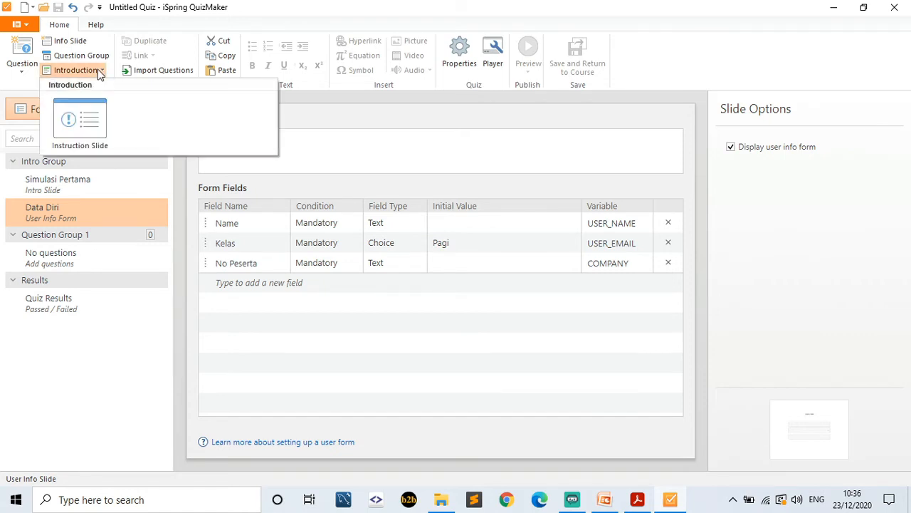
left_click(84, 123)
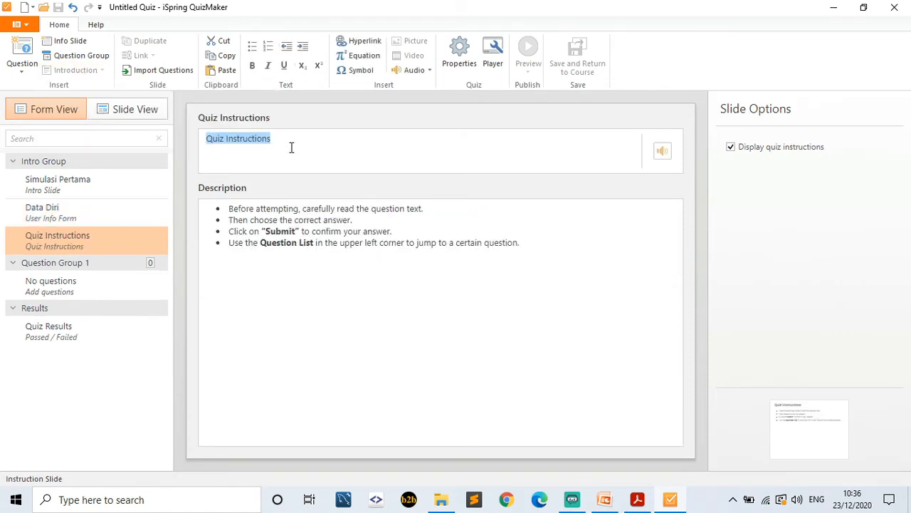
type("Tata Tertib")
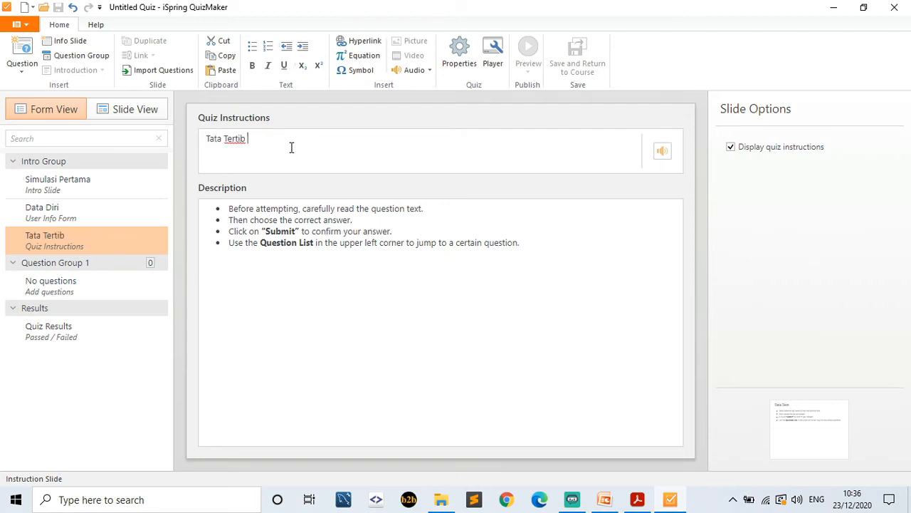
type(" Pengerjaan Kuis")
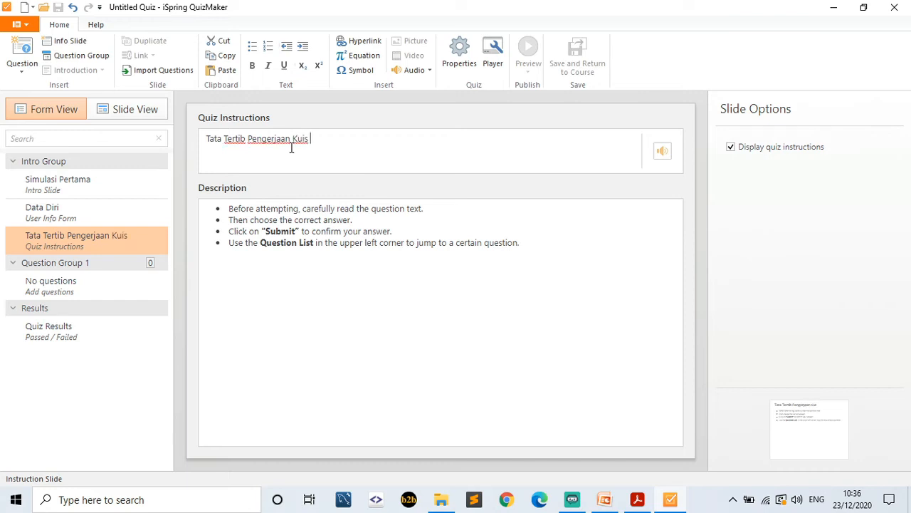
left_click(282, 336)
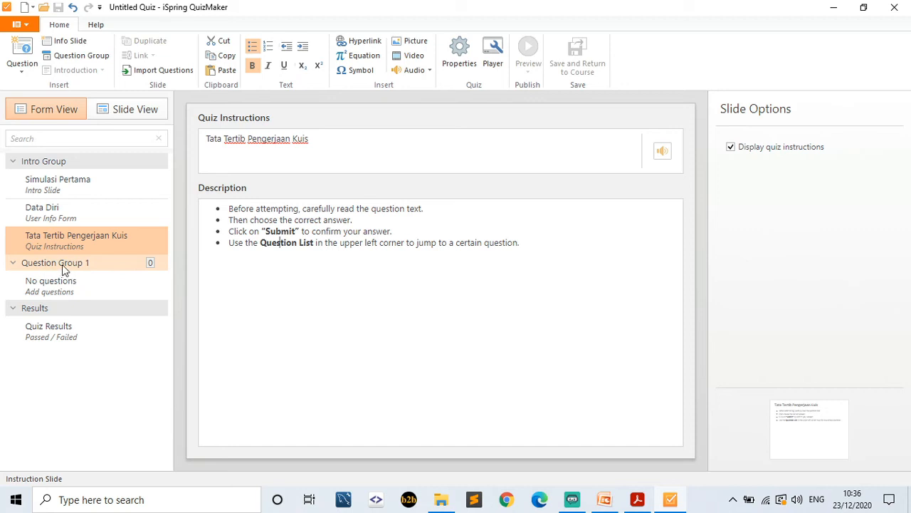
left_click(65, 57)
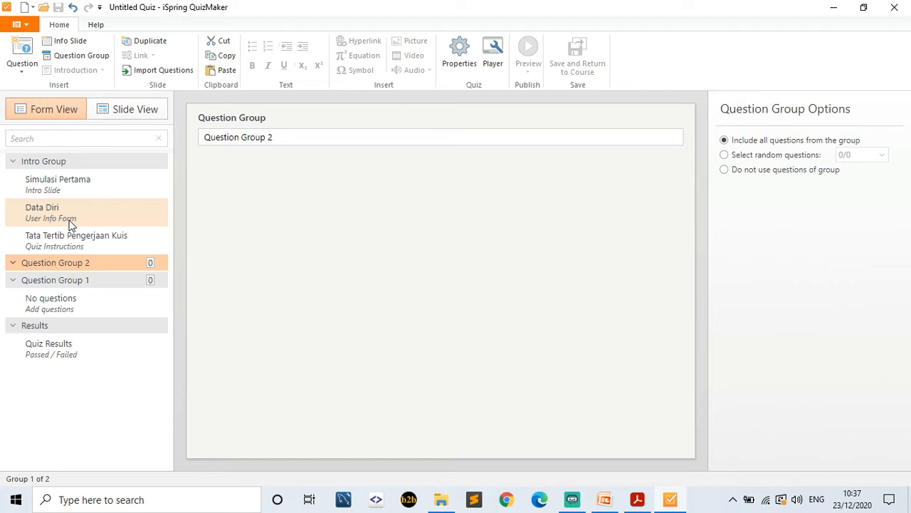
- Remove Question Group 2 from the slide list and select the empty Question Group 1
left_click(98, 280)
left_click(106, 263)
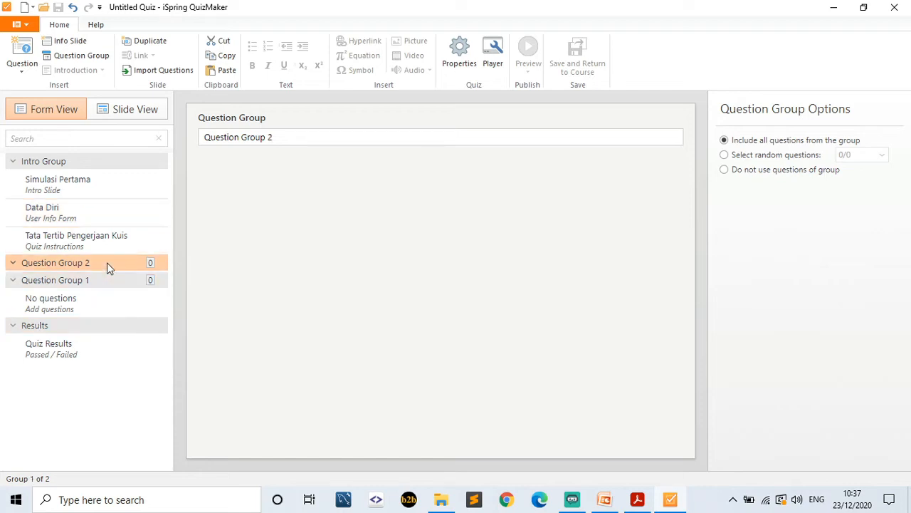
right_click(107, 267)
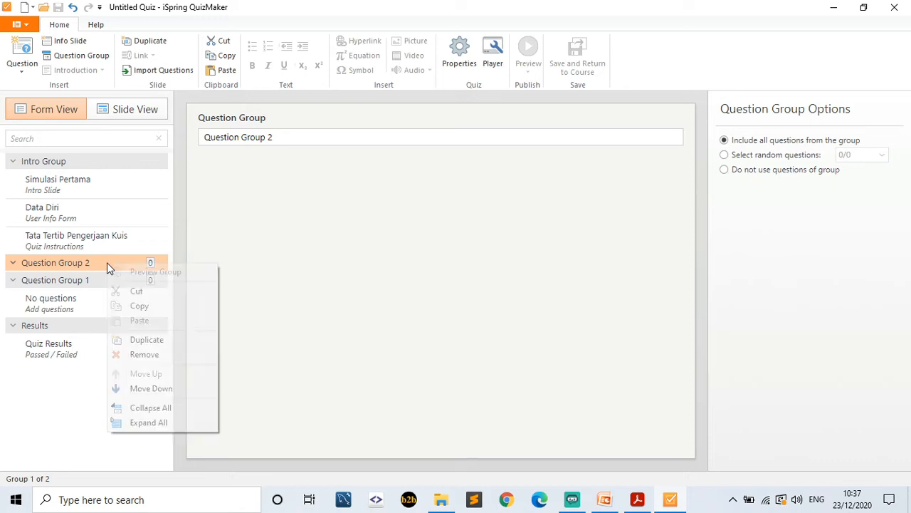
left_click(179, 354)
left_click(88, 288)
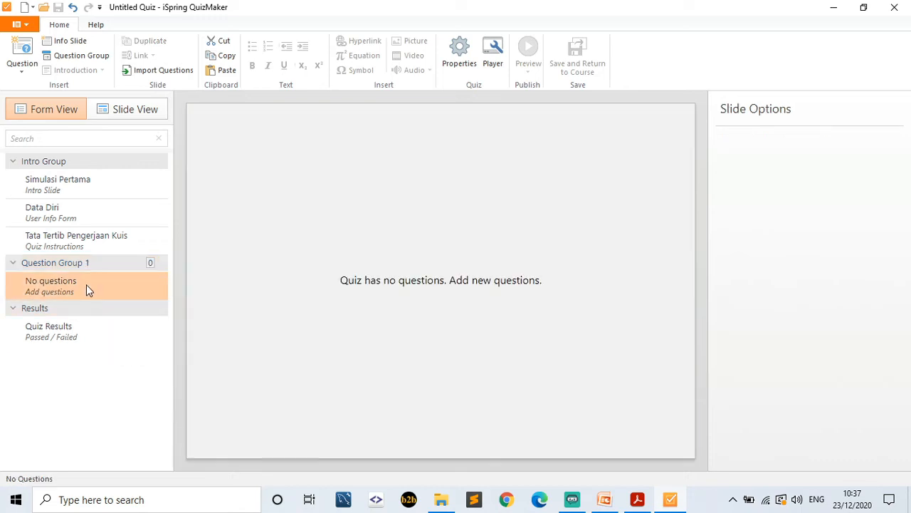
- Add a multiple-choice question reading 'Sebutkan Ibu Kota Indonesia ?'
left_click(26, 77)
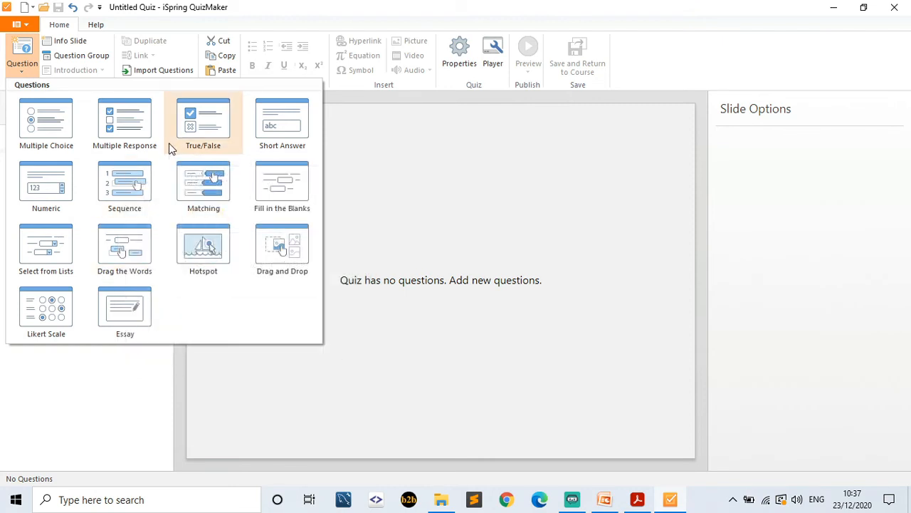
left_click(49, 119)
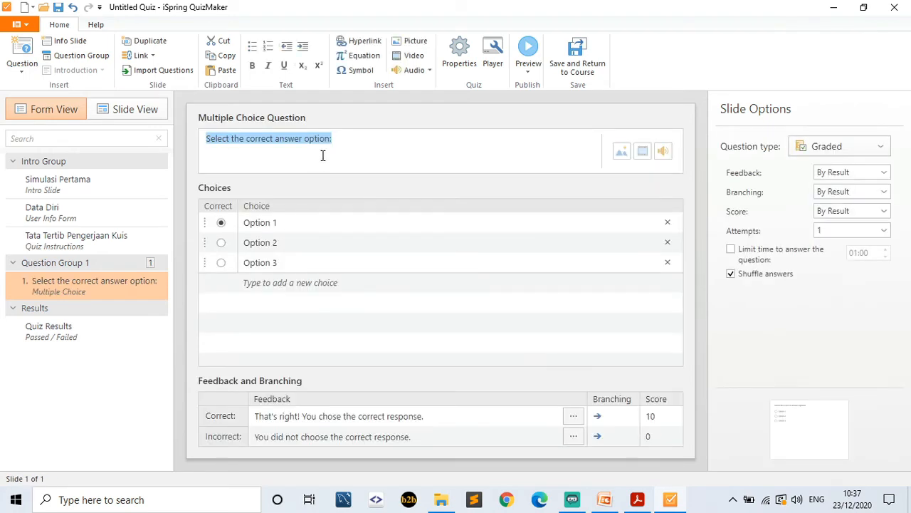
type("Sebutkan Ibu KOta")
key("BackSpace")
key("BackSpace")
key("BackSpace")
type("ota Indonesia")
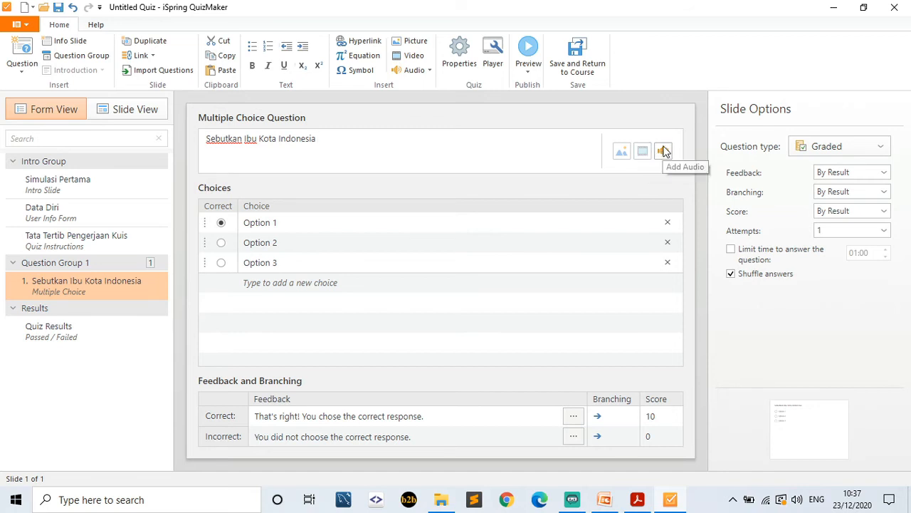
left_click(372, 136)
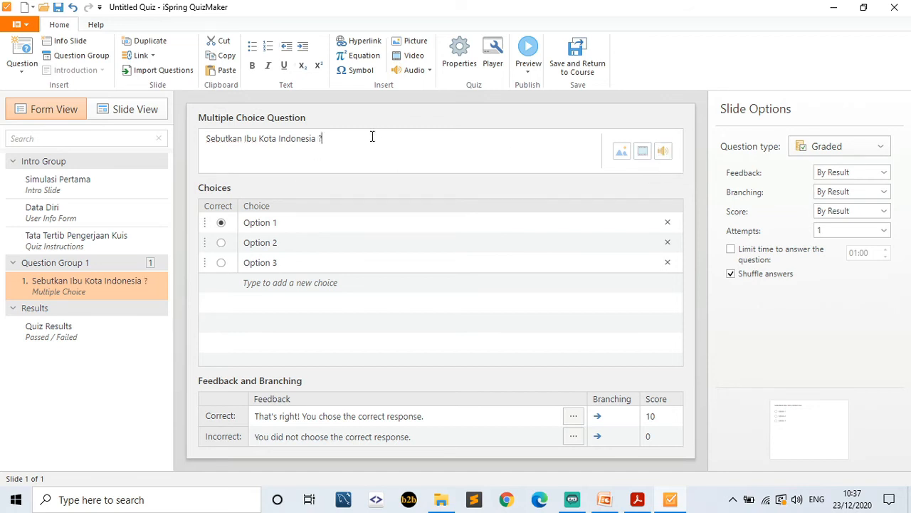
- Enter the answer choices Jakarta, Surabaya and Semarang, keeping Jakarta marked correct
left_click(306, 221)
key("ctrl+a")
key("BackSpace")
type("Jakarta")
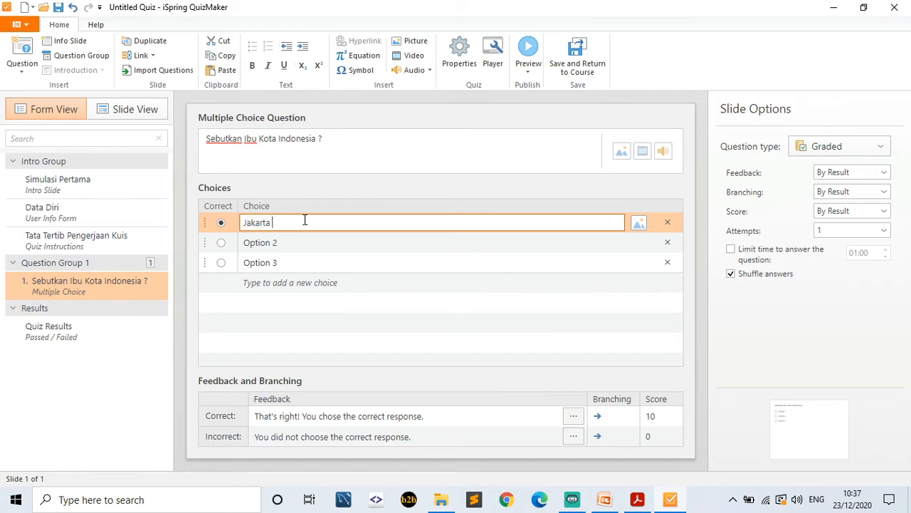
left_click(292, 243)
type("Suara")
key("BackSpace")
key("BackSpace")
type("rabaya")
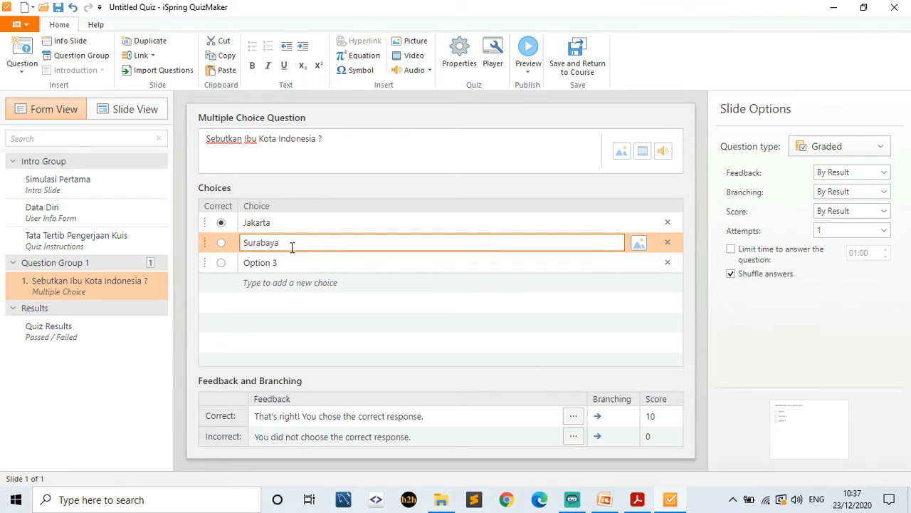
left_click(290, 262)
type("Semarang")
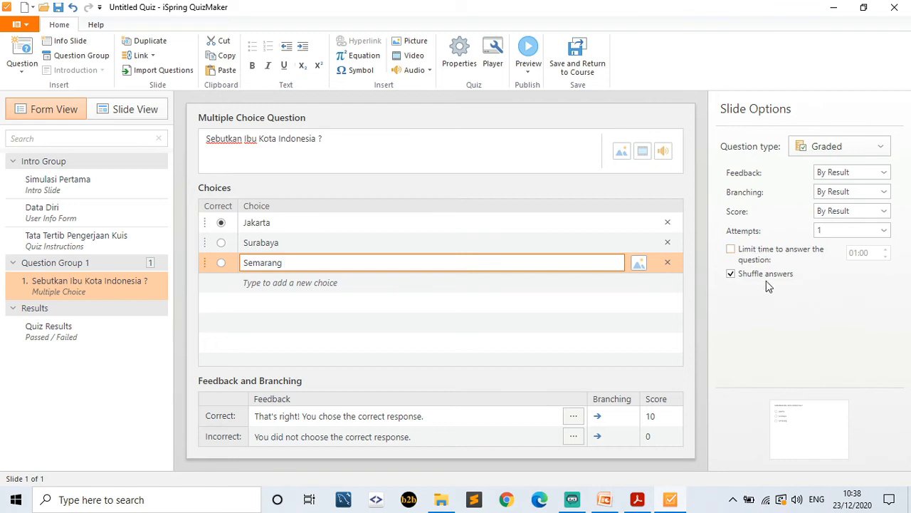
left_click(469, 307)
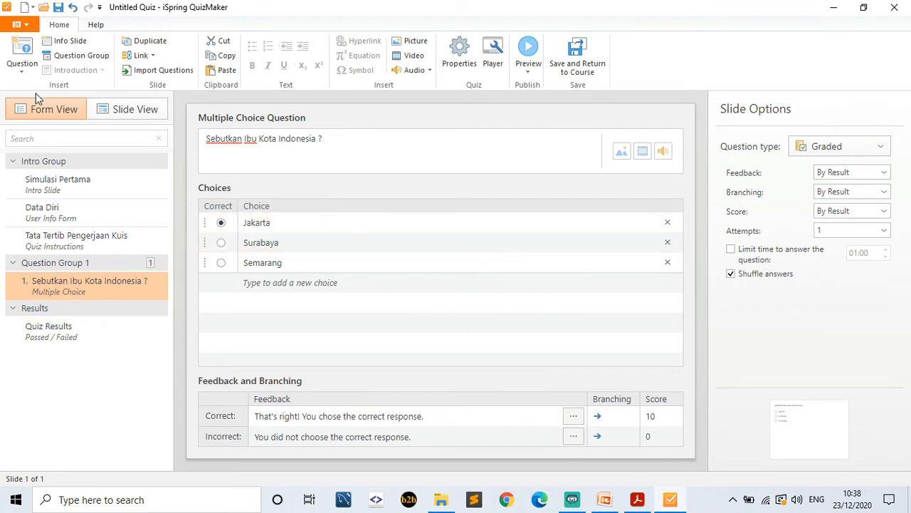
left_click(22, 74)
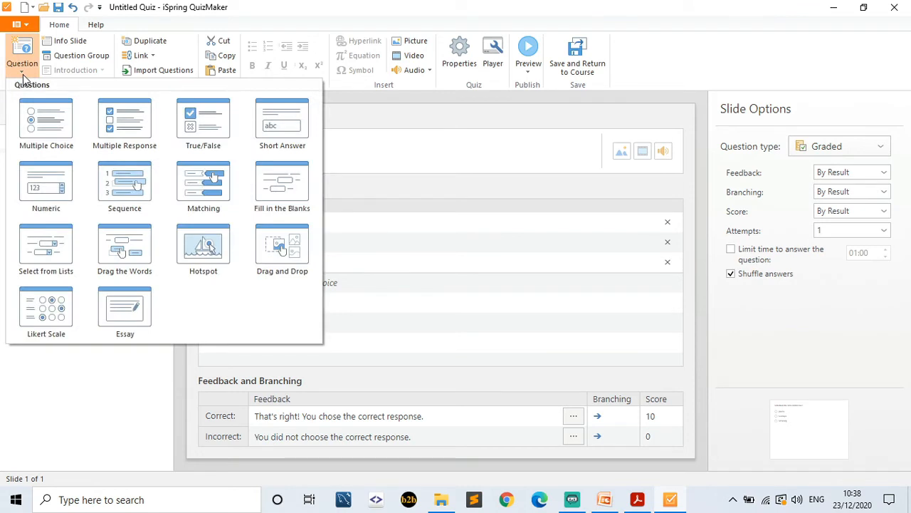
- Add a short-answer question 'Siapakah Presiden Indonesia saat ini ?' with correct answer Jokowidodo
left_click(276, 118)
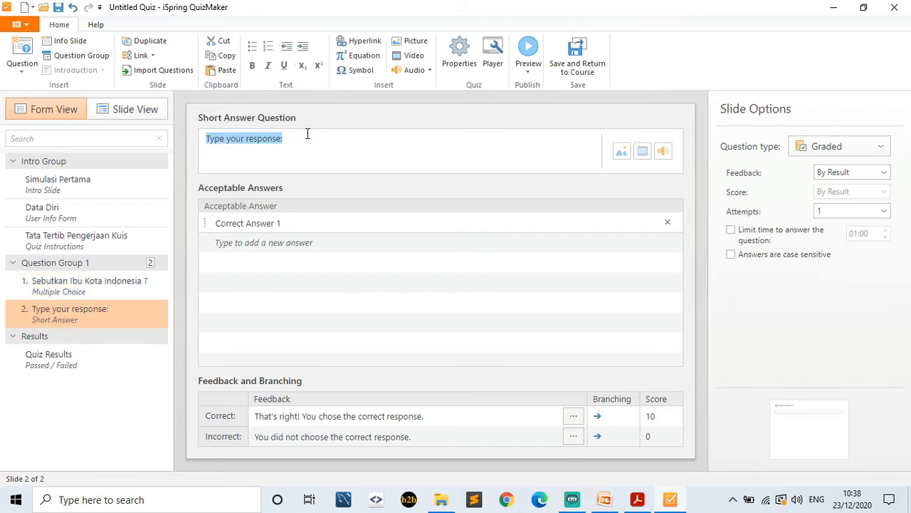
type("Siapakah ")
type("Presiden")
type(" i")
type("In")
type("donesia saat ")
type("ini")
double_click(285, 223)
key("BackSpace")
key("BackSpace")
key("BackSpace")
key("BackSpace")
key("BackSpace")
key("BackSpace")
key("BackSpace")
key("BackSpace")
key("BackSpace")
key("BackSpace")
key("BackSpace")
key("BackSpace")
key("BackSpace")
key("BackSpace")
key("BackSpace")
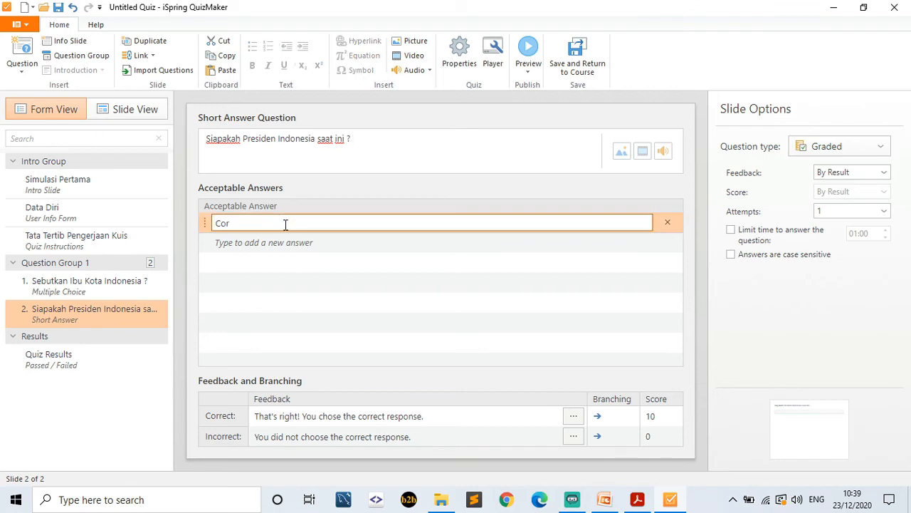
type("Jokowidodo")
- Add lowercase 'jokowidodo' as a second acceptable answer
left_click(276, 243)
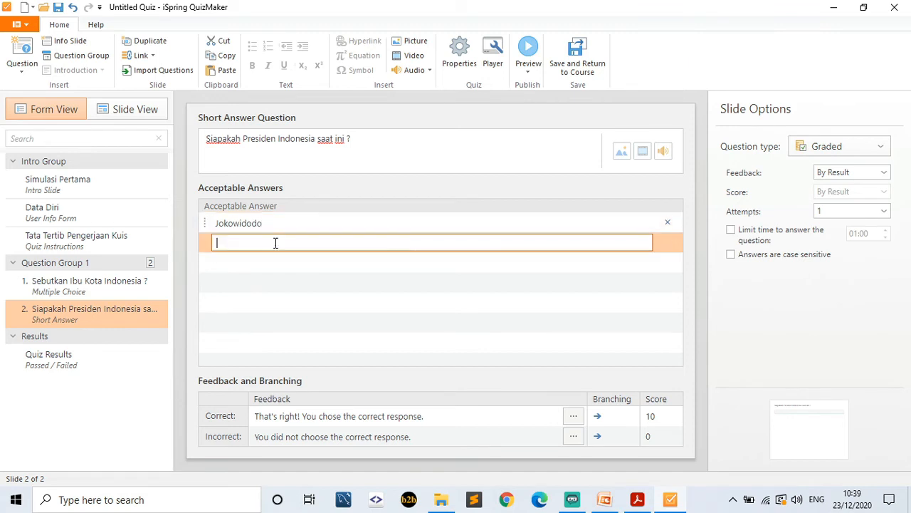
type("jokowidodo")
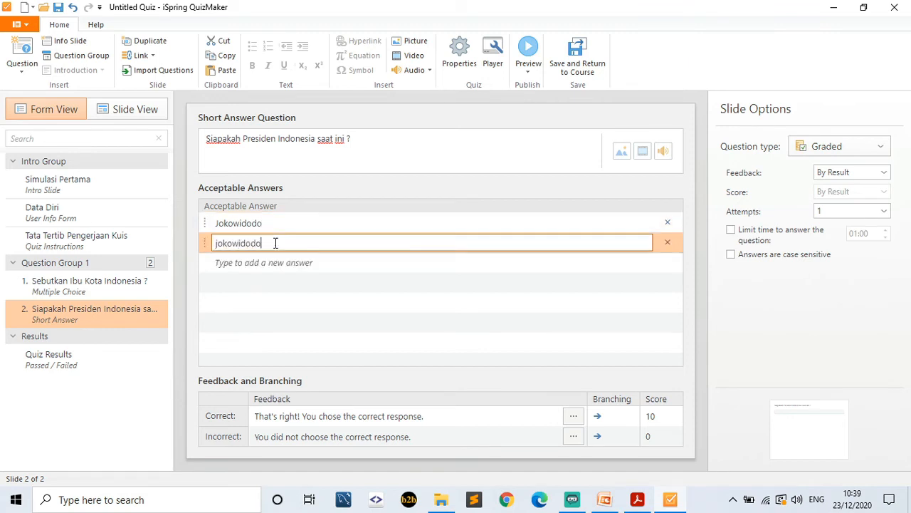
left_click(274, 263)
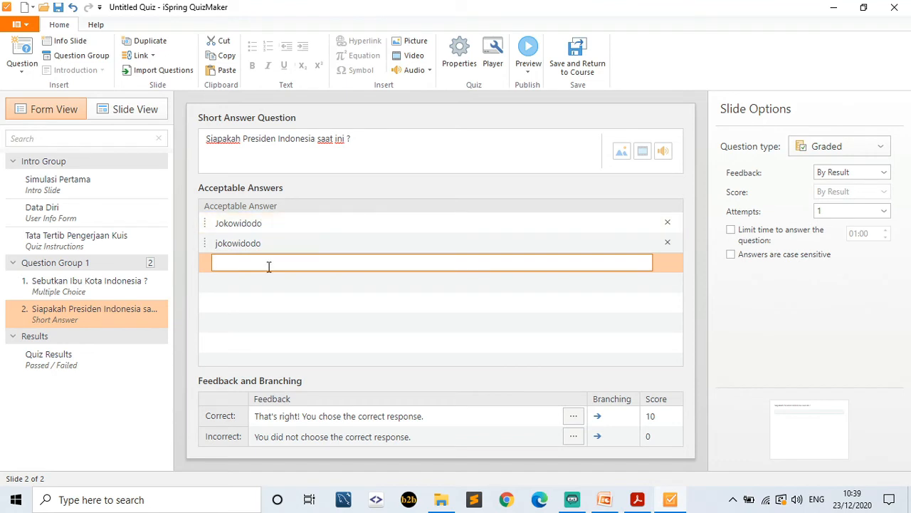
left_click(250, 243)
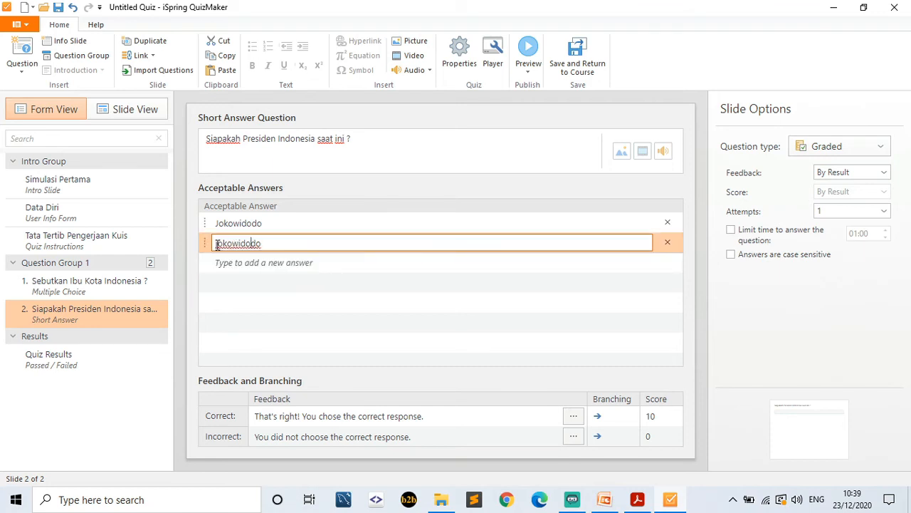
double_click(241, 243)
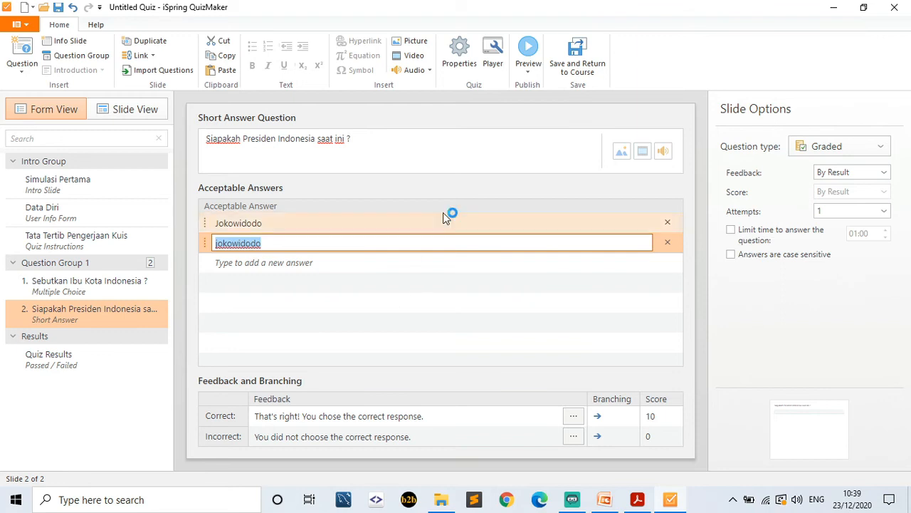
left_click(500, 114)
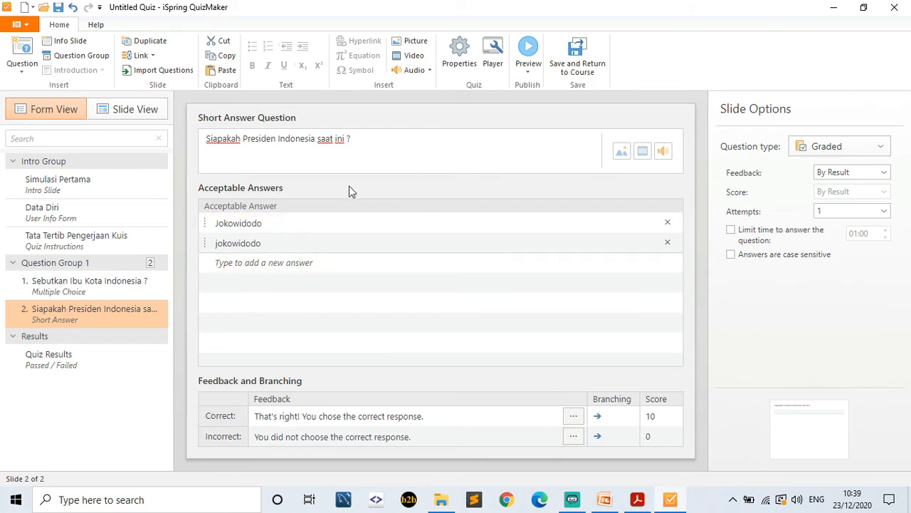
- Set the quiz title to 'Simulasi Pertama' in Quiz Properties, leaving the time limit off
left_click(453, 61)
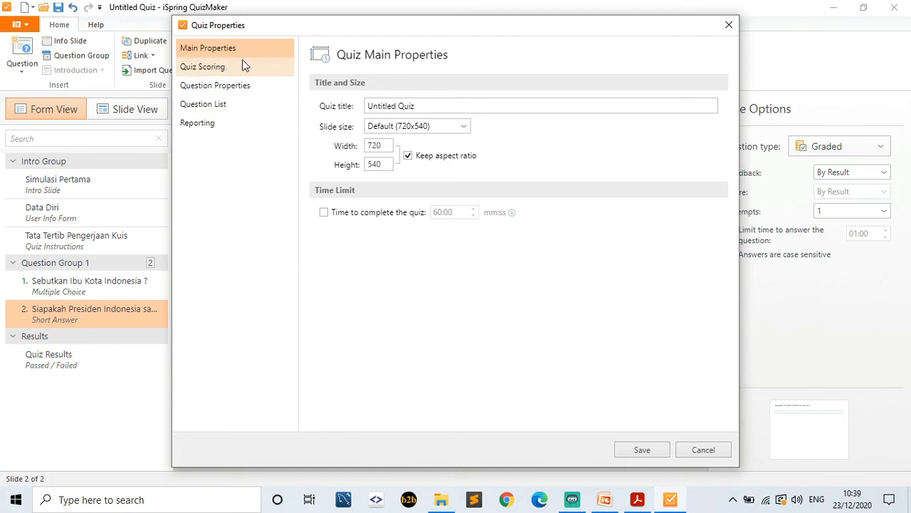
left_click(427, 105)
key("BackSpace")
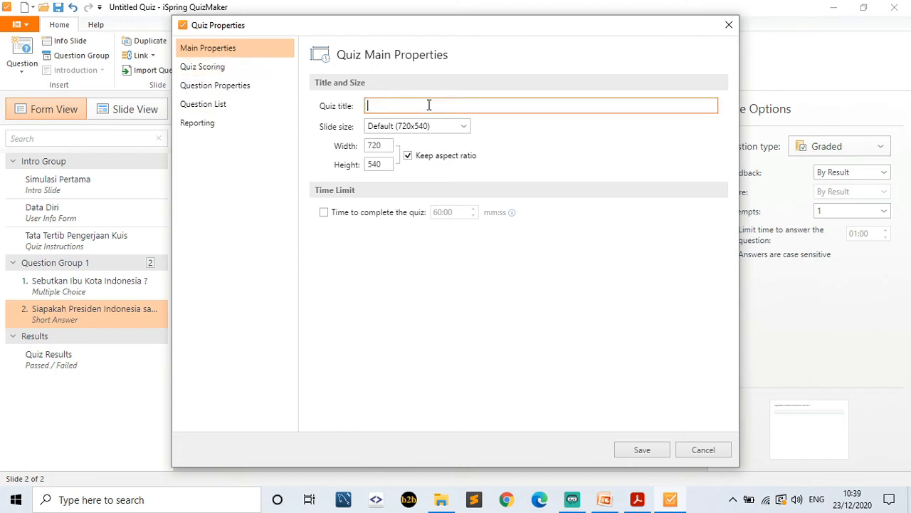
type("Simulasi Pertama")
left_click(326, 215)
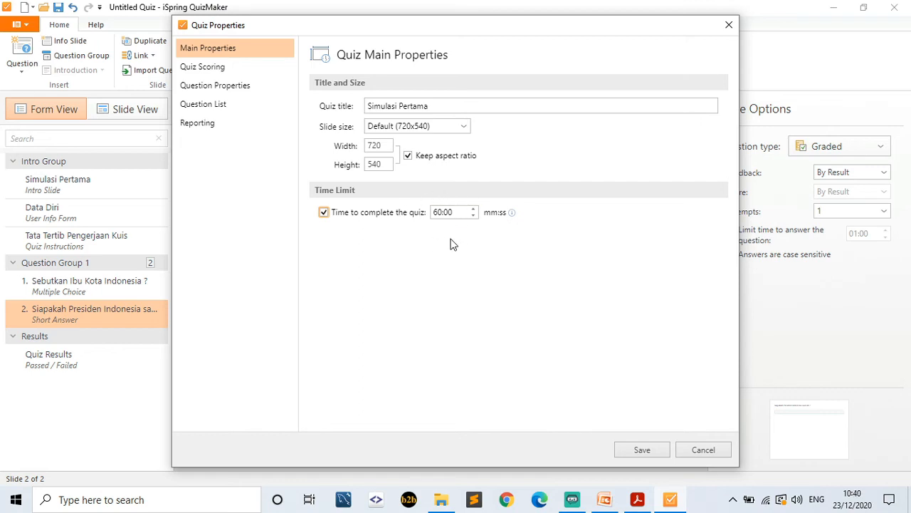
left_click(323, 213)
left_click(218, 71)
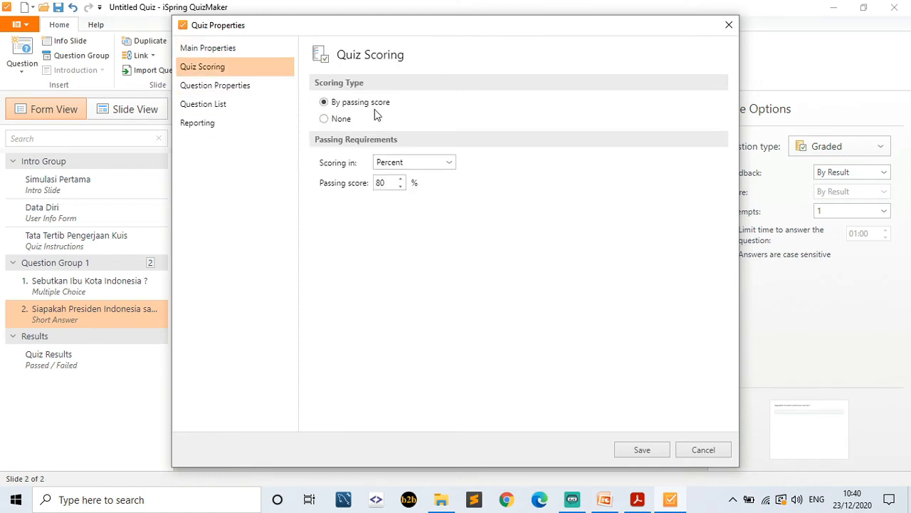
- Set the quiz passing score to 70 percent
left_click(400, 187)
left_click(400, 187)
left_click(402, 186)
left_click(401, 187)
left_click(401, 187)
double_click(390, 182)
key("BackSpace")
left_click(388, 210)
- Review the Question Properties scoring and feedback message options
left_click(242, 91)
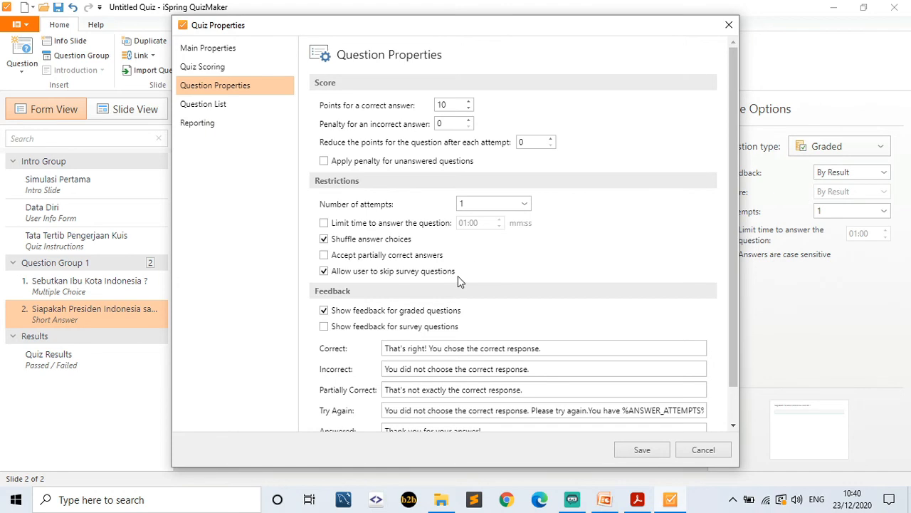
scroll(457, 277, "down", 2)
left_click(514, 309)
scroll(469, 250, "up", 2)
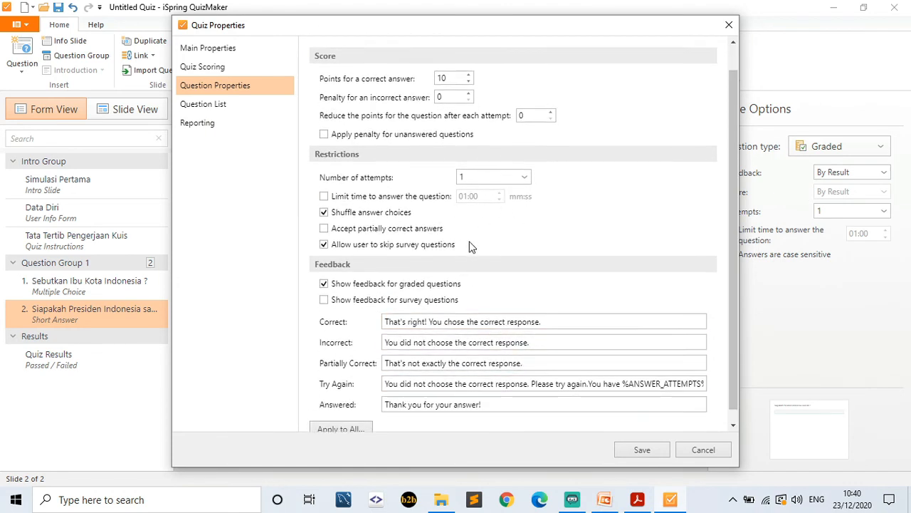
scroll(457, 121, "down", 2)
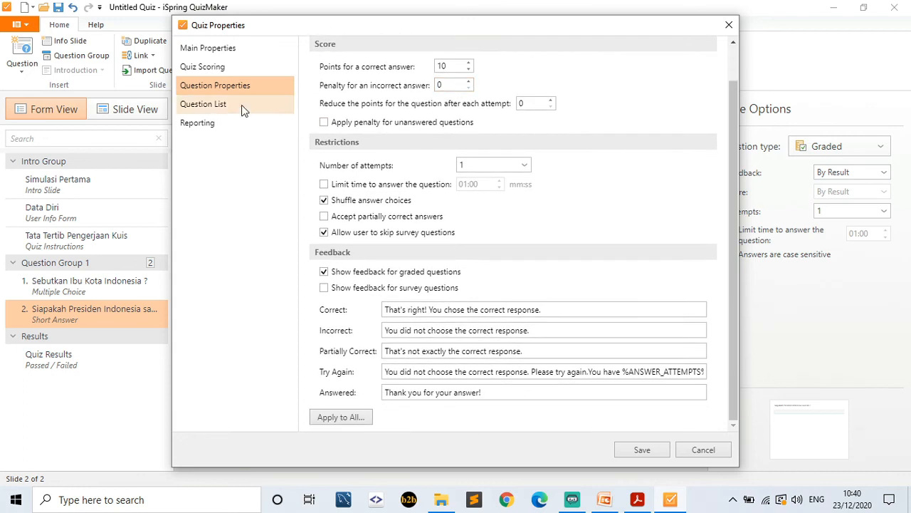
- Try the Question List group selection options, then view the Reporting settings
left_click(241, 104)
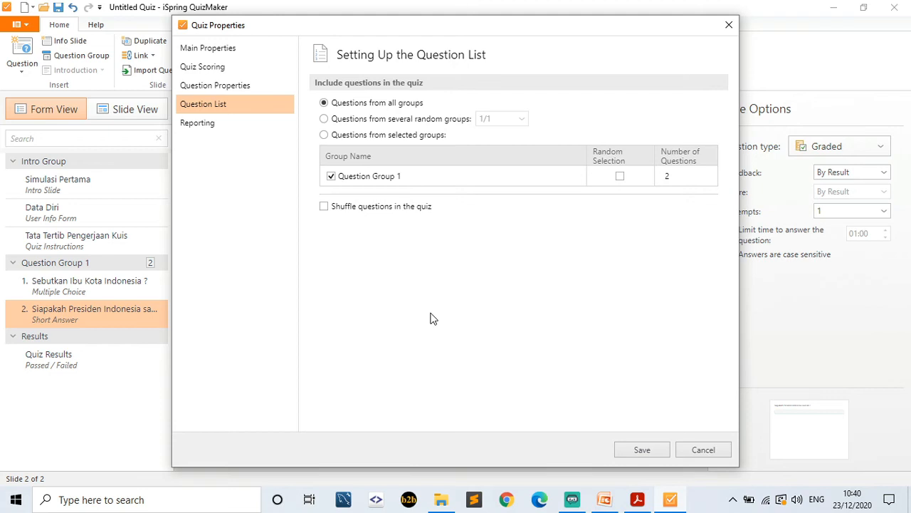
left_click(447, 120)
left_click(510, 120)
left_click(511, 120)
left_click(436, 136)
left_click(220, 124)
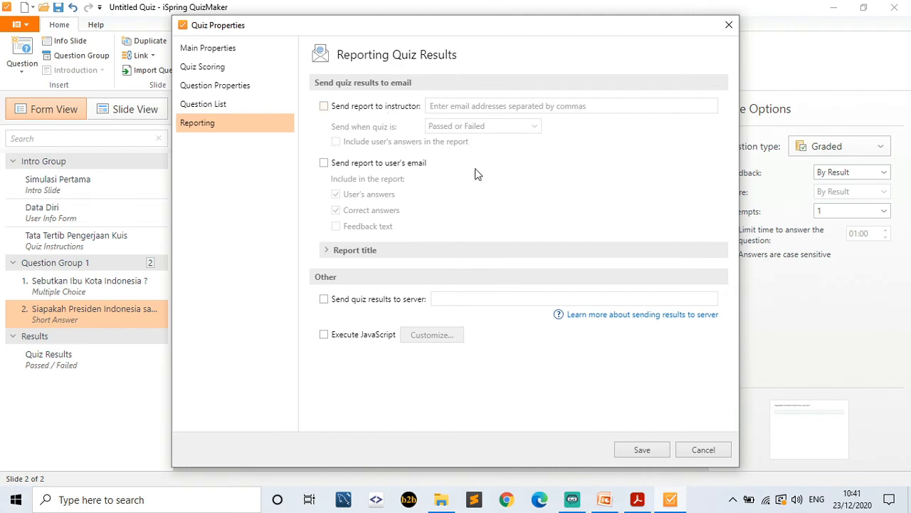
- E-mail quiz reports to the instructor's address for both passed and failed attempts
left_click(361, 108)
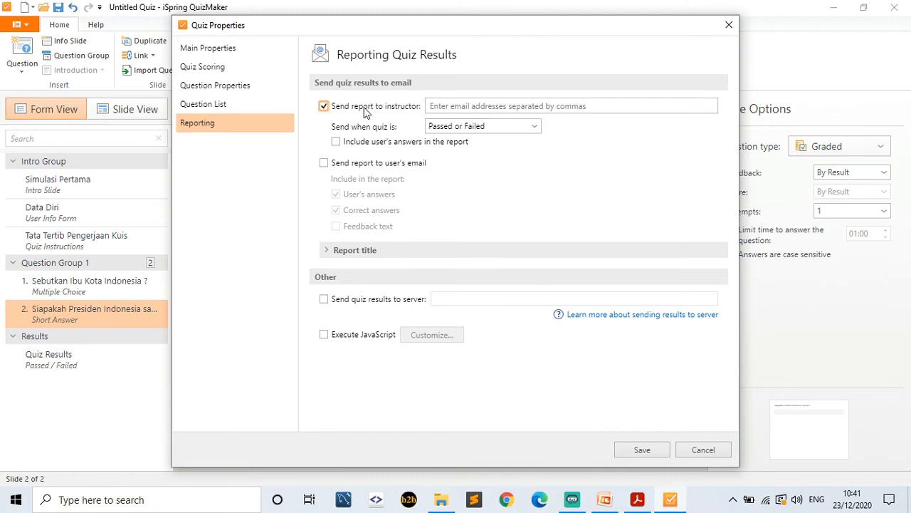
left_click(431, 105)
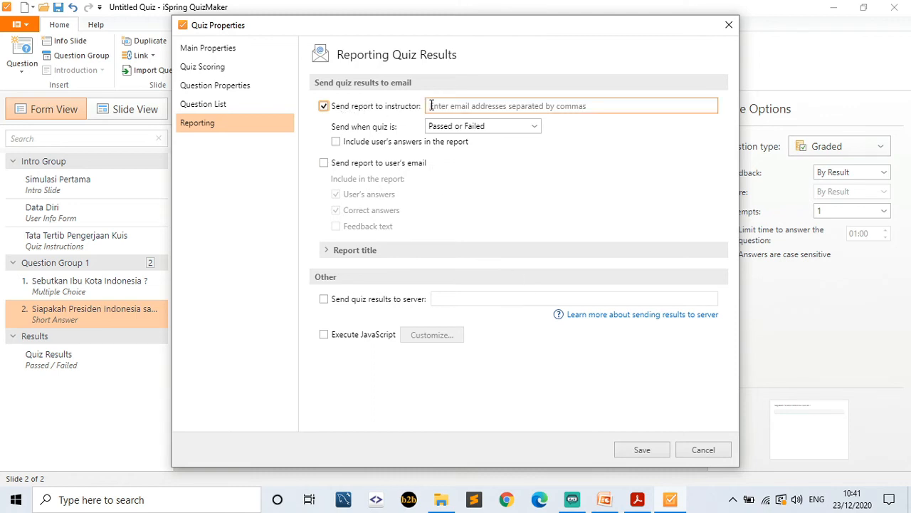
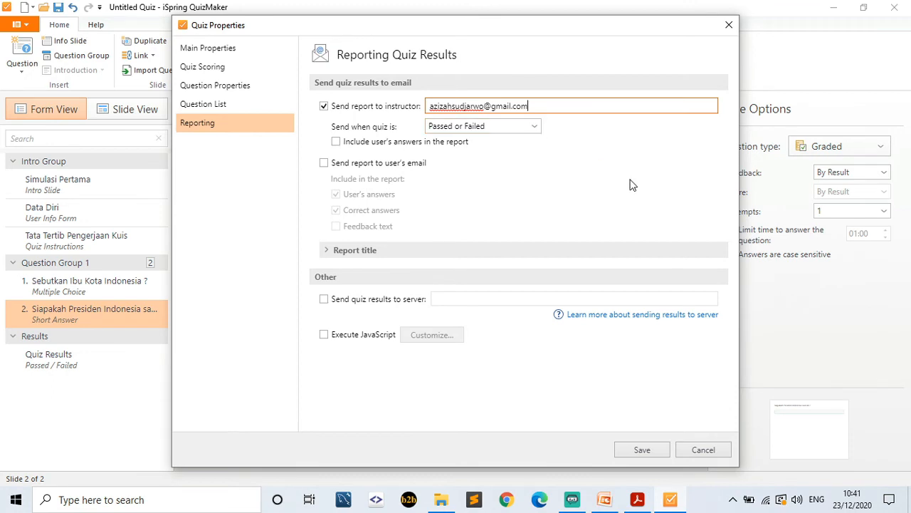
left_click(535, 128)
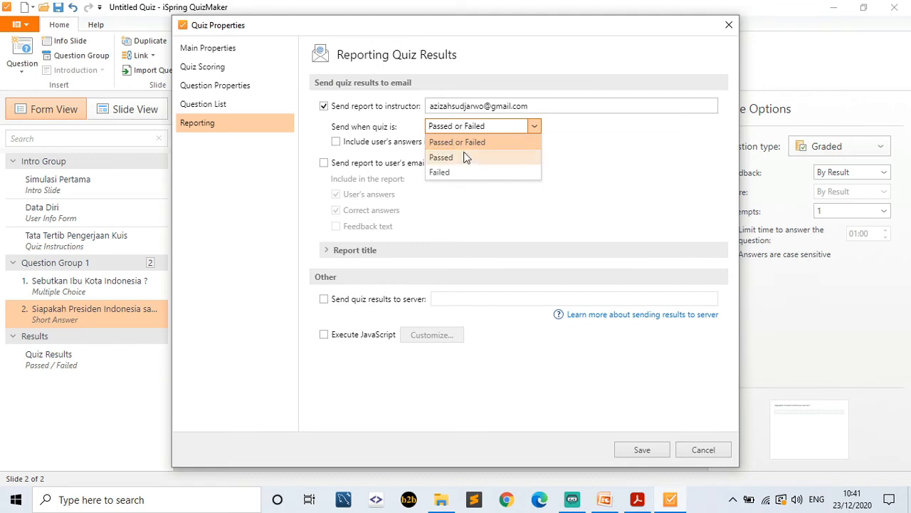
left_click(588, 172)
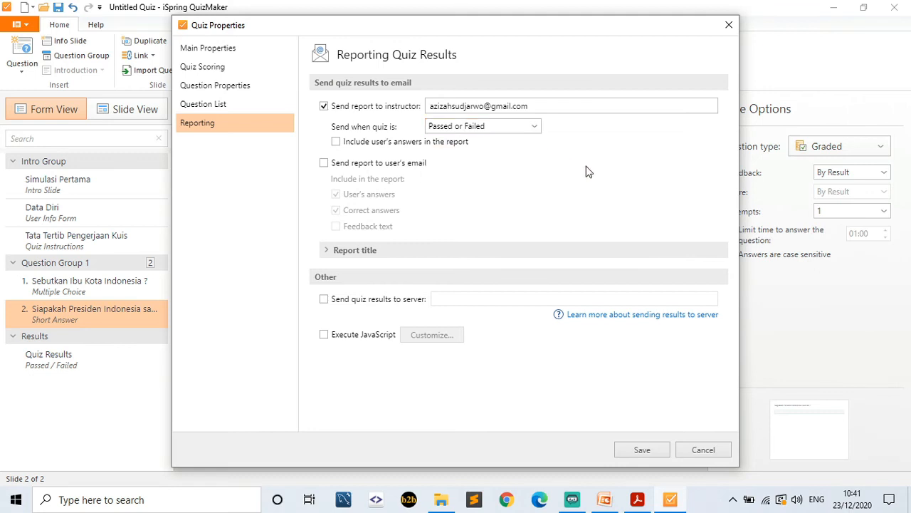
- Include the user's answers, also report to the user's e-mail, then save and return to the course
left_click(414, 147)
left_click(324, 164)
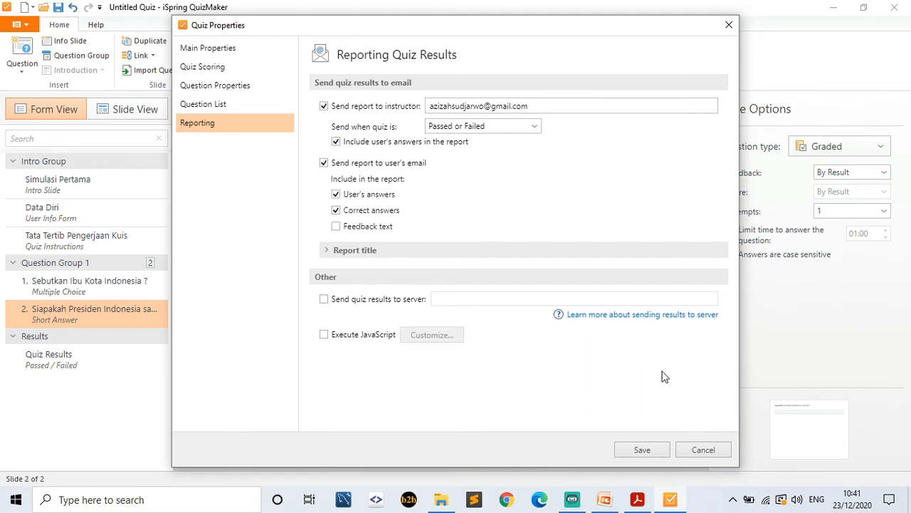
left_click(641, 450)
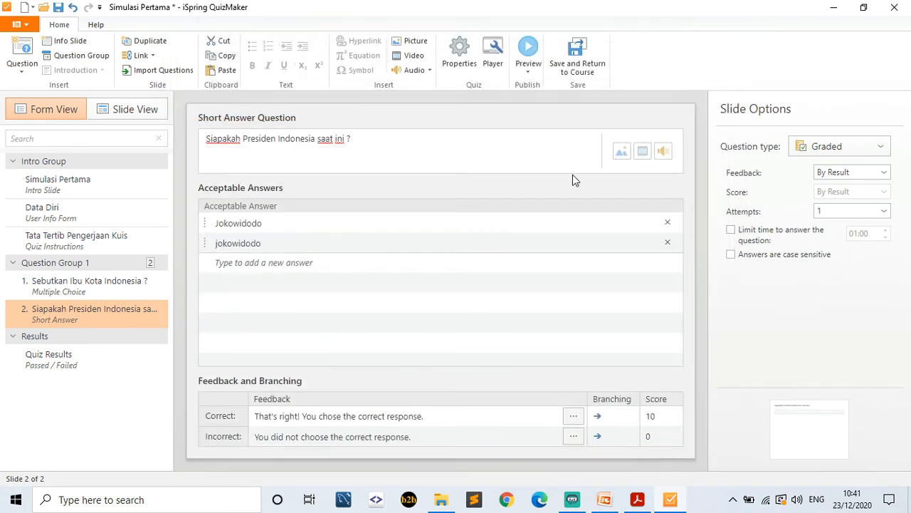
left_click(582, 64)
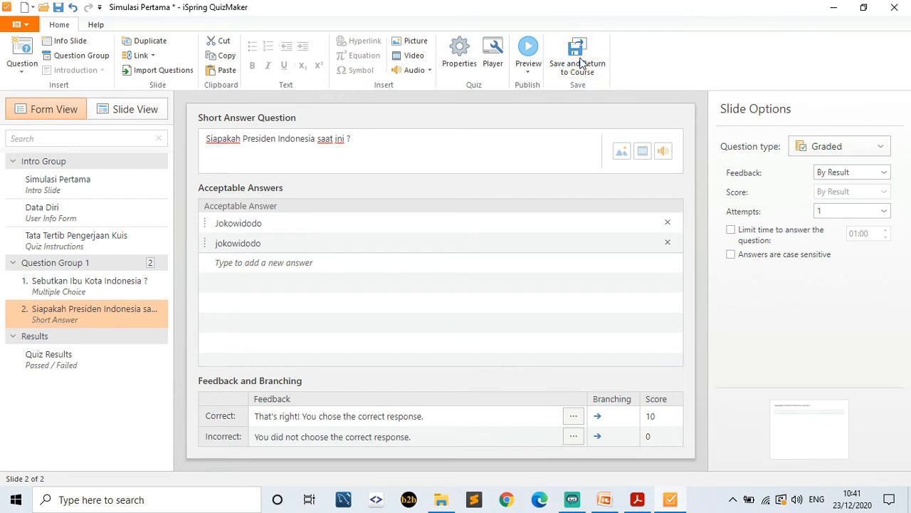
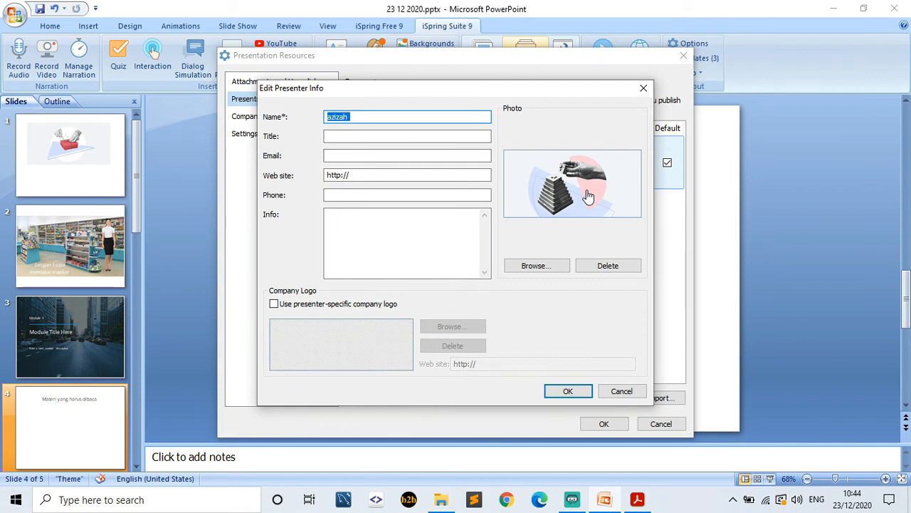
- Add the presenter's biography and save the presenter details with the photo
left_click(412, 257)
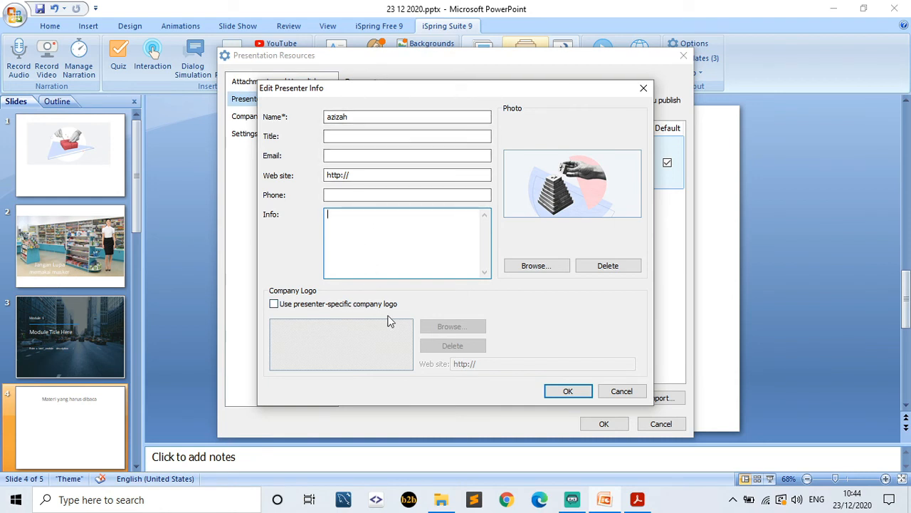
left_click(572, 395)
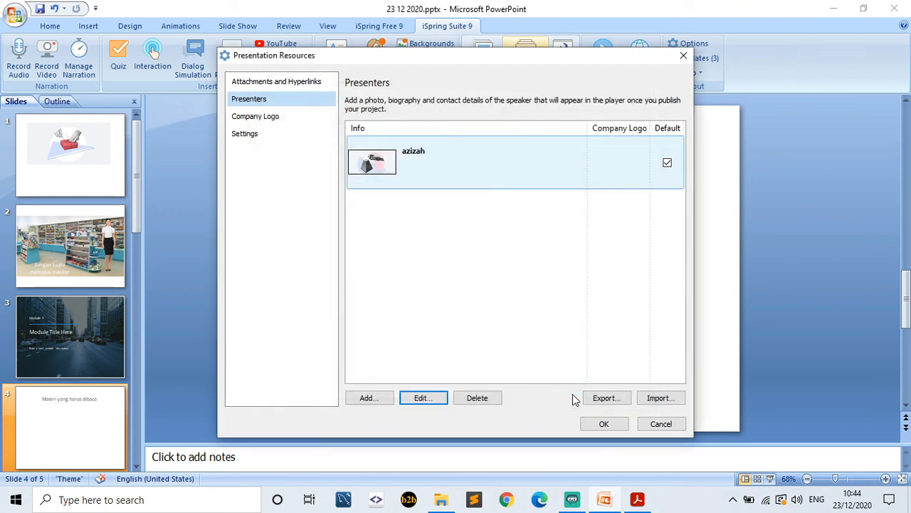
- Close Presentation Resources and select the first, gift-wrapping slide
left_click(605, 423)
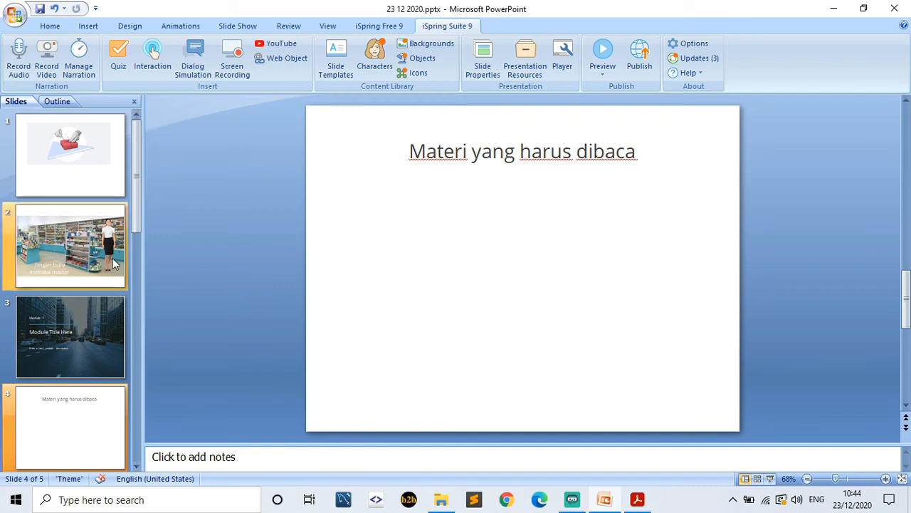
left_click_drag(136, 218, 139, 283)
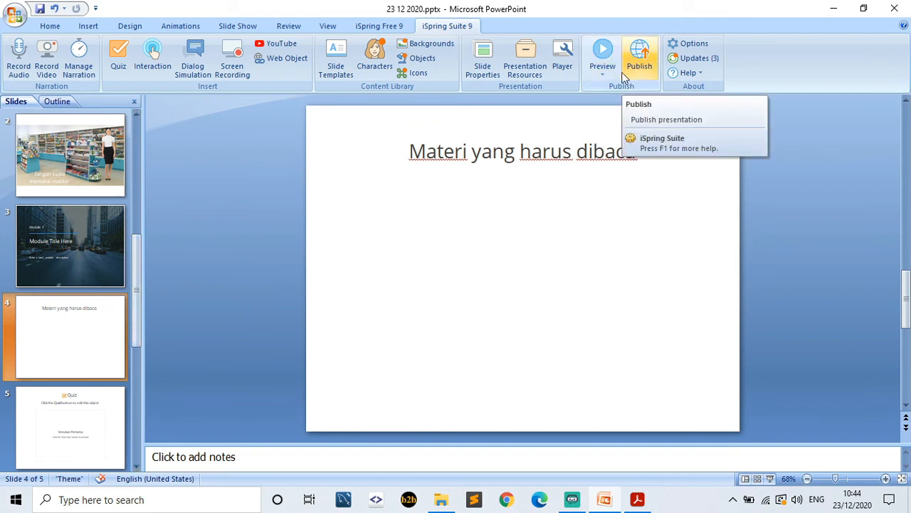
left_click_drag(136, 247, 137, 139)
left_click(104, 146)
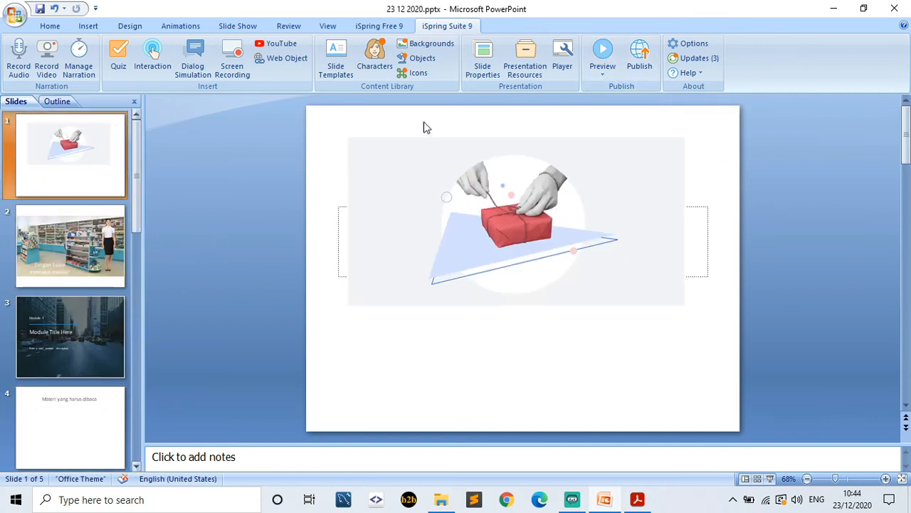
- Look over the Preview choices without previewing, then start Publish
left_click(602, 74)
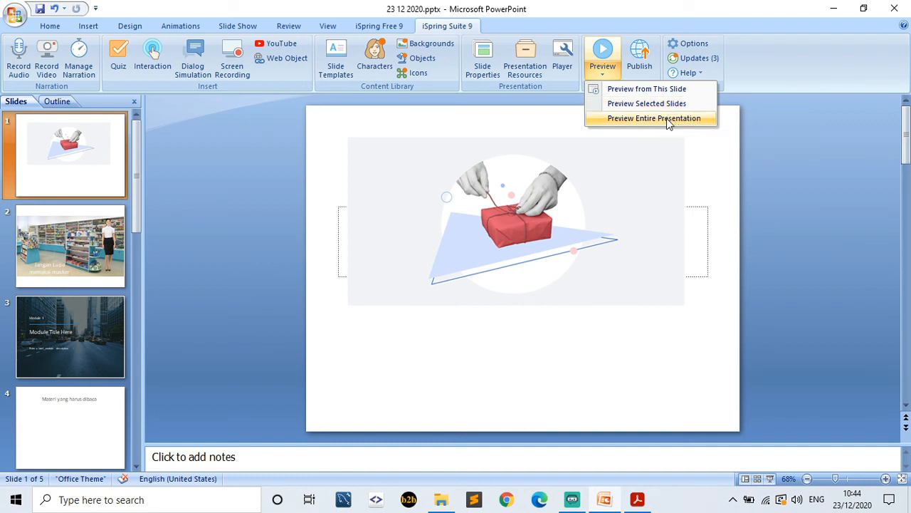
left_click(686, 154)
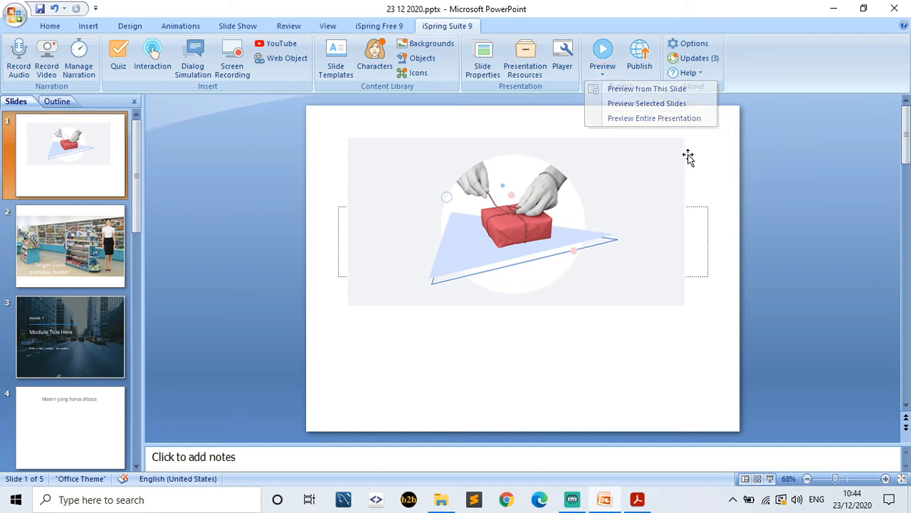
left_click(644, 64)
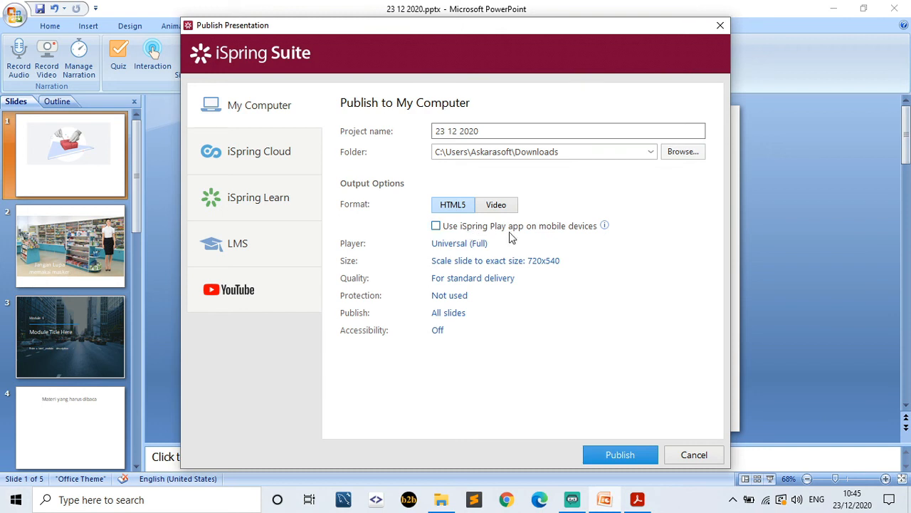
- Enable iSpring Play app playback, leave password protection off, and view iSpring Cloud
left_click(436, 228)
left_click(444, 295)
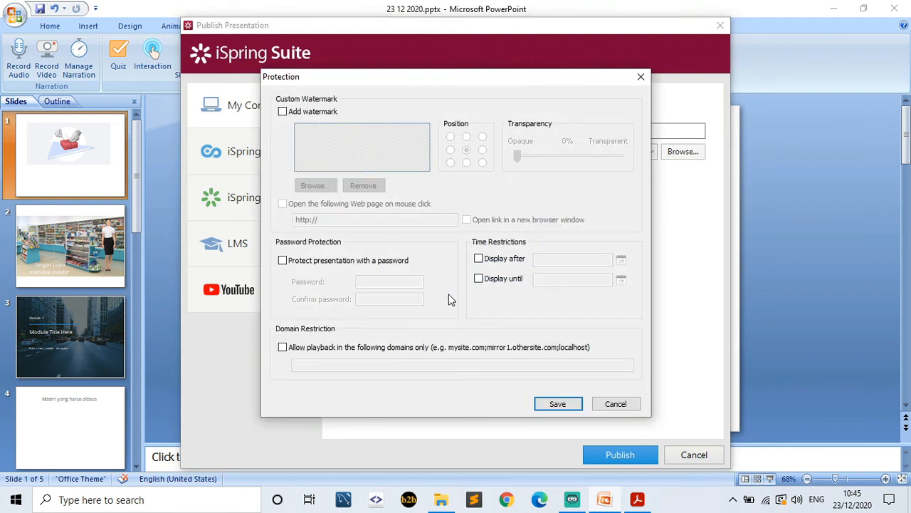
left_click(357, 267)
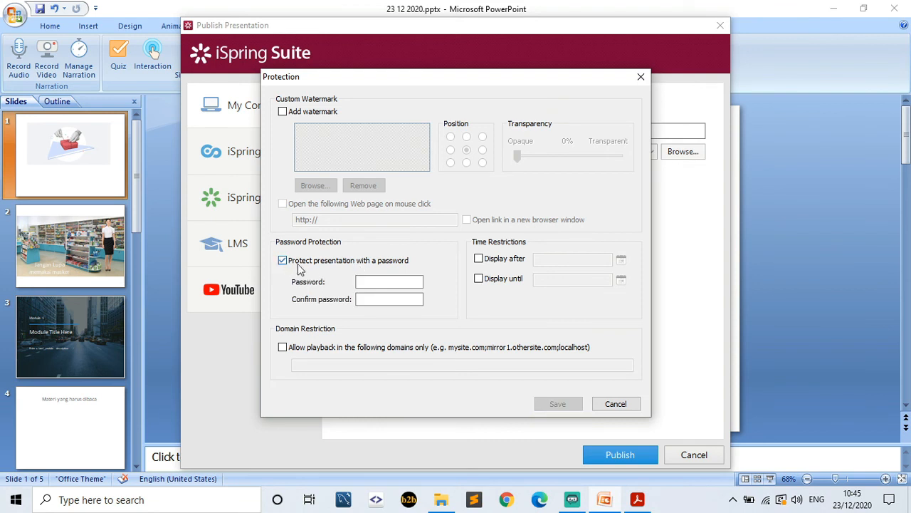
left_click(385, 282)
left_click(283, 260)
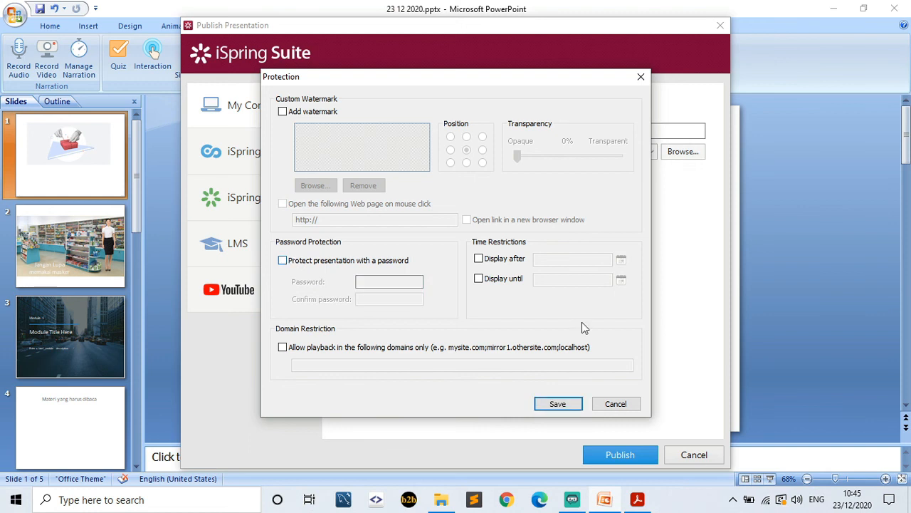
left_click(614, 404)
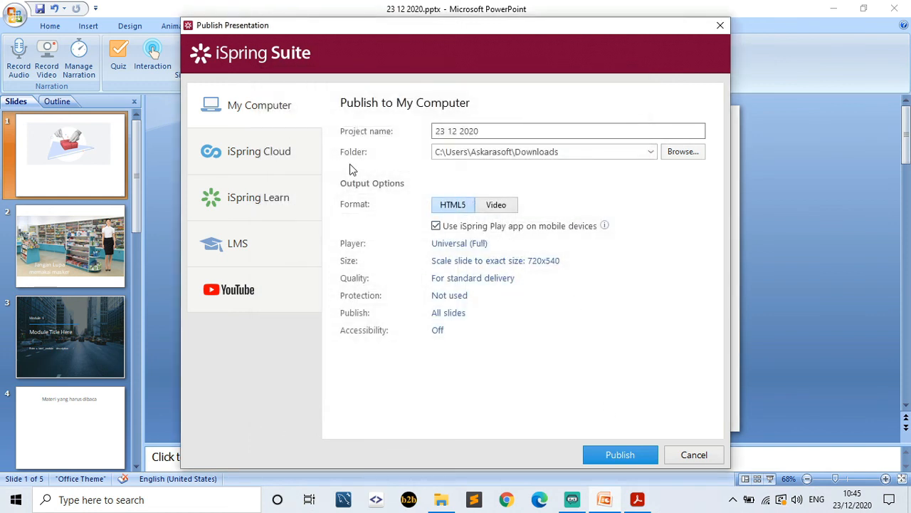
left_click(271, 153)
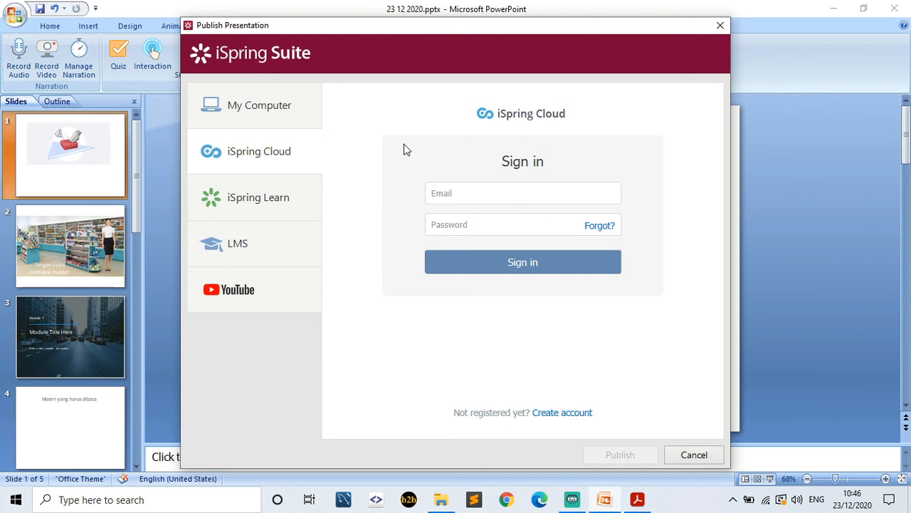
- Review the iSpring Learn and LMS destinations, keeping SCORM 2004 as the LMS profile
left_click(277, 205)
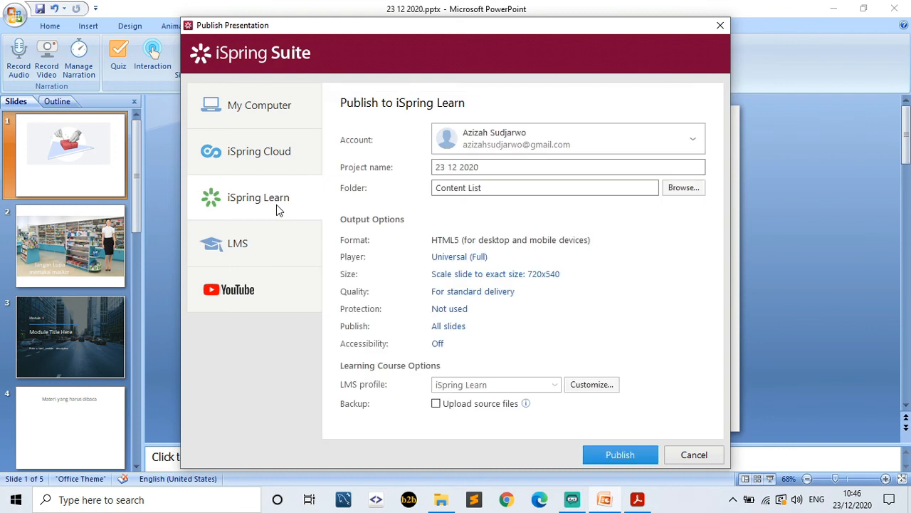
left_click(433, 258)
left_click(267, 247)
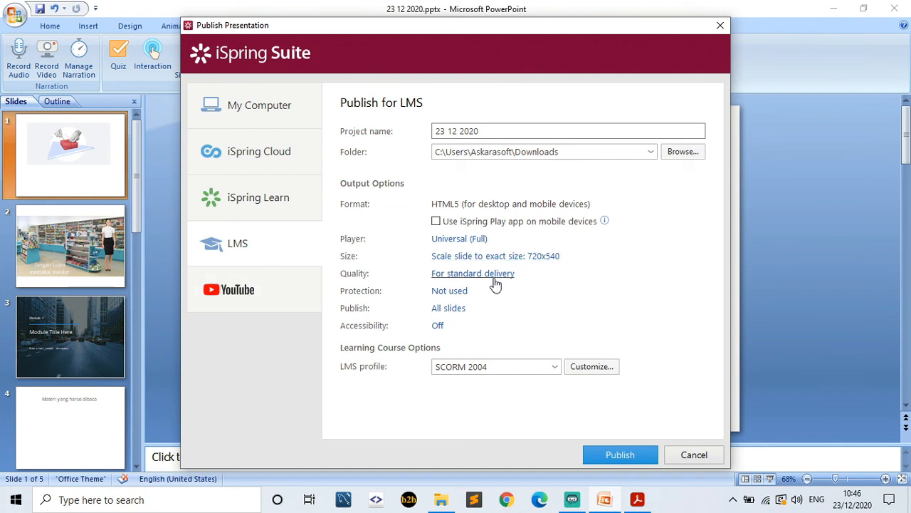
left_click(554, 367)
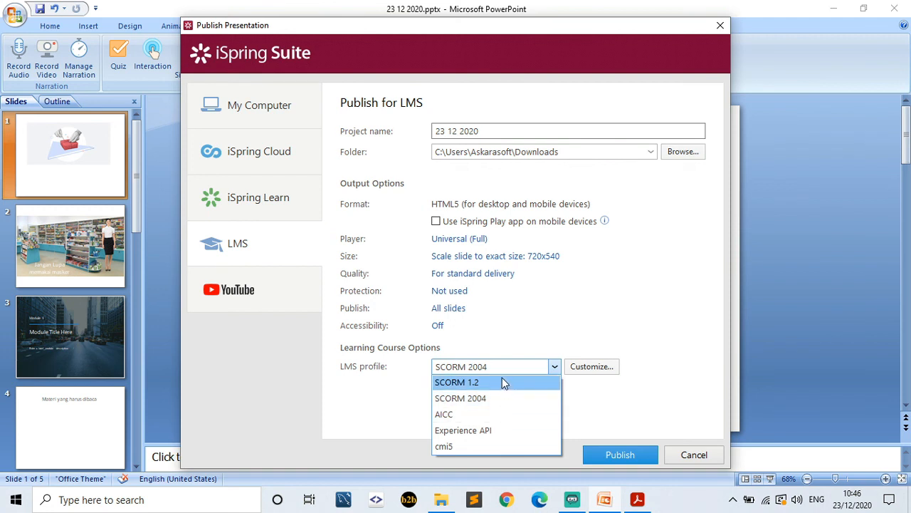
left_click(633, 322)
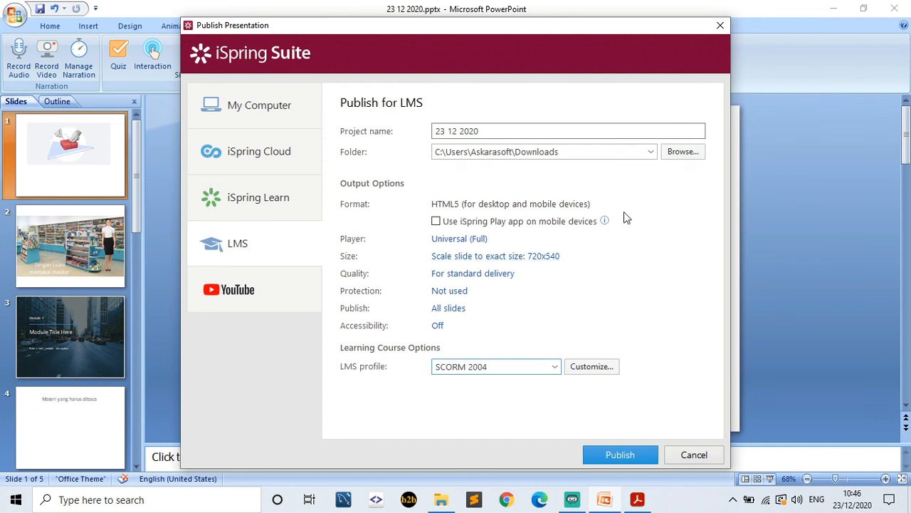
- Check the YouTube option, then publish the course to My Computer
left_click(277, 296)
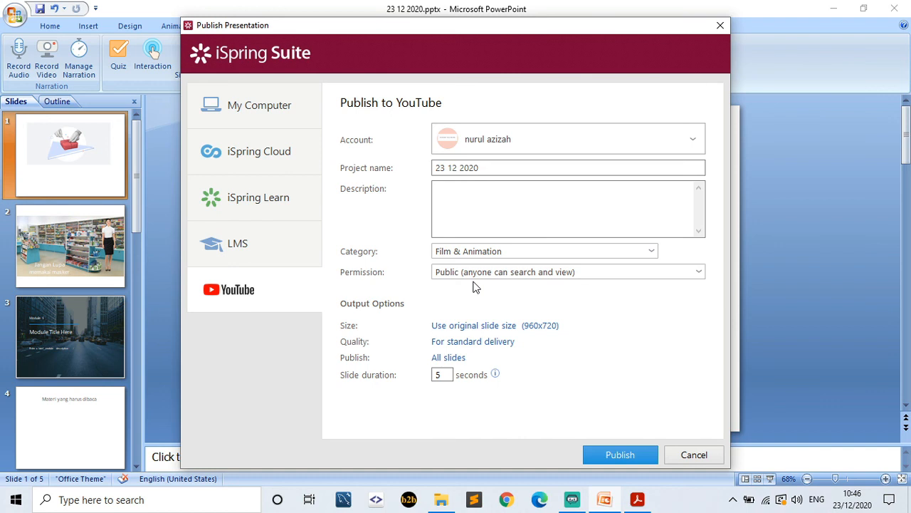
left_click(265, 113)
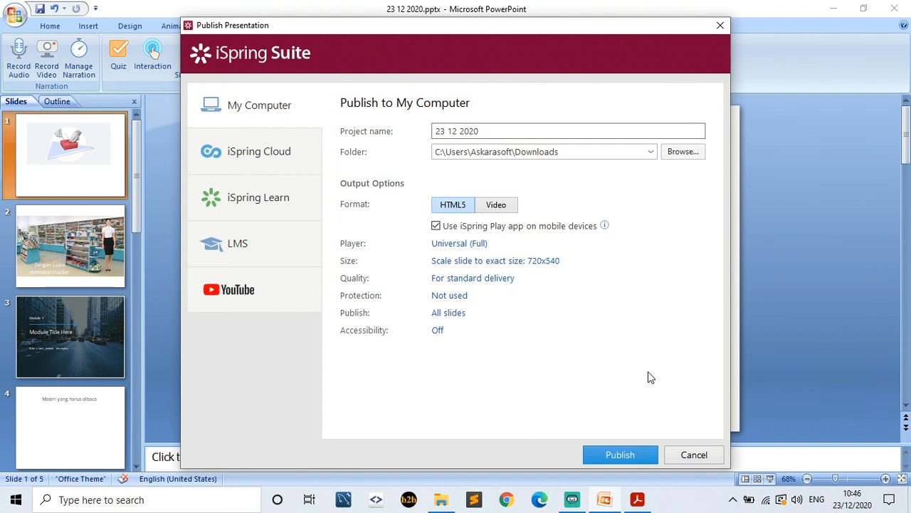
left_click(618, 454)
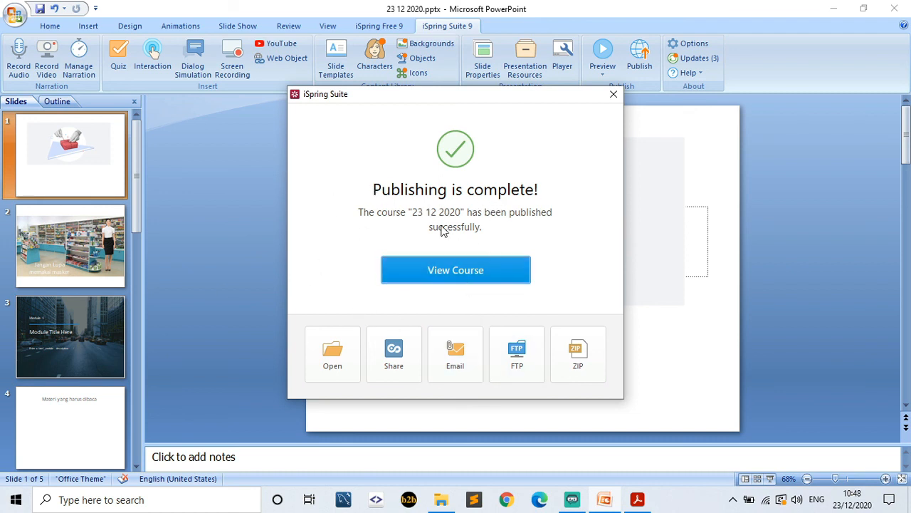
- Open the published 23 12 2020 course in Chrome from the completion dialog
left_click(342, 370)
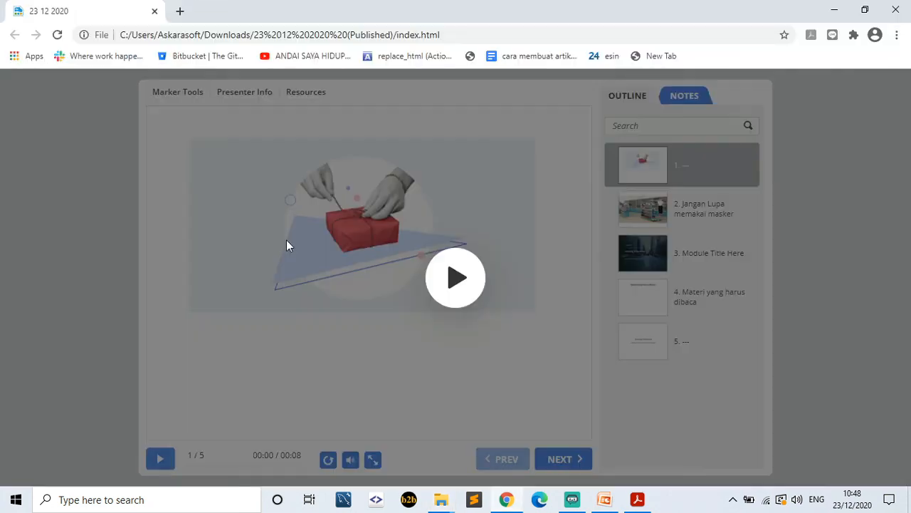
- Play and pause the course, advance to slide 4, and open the Easy Tools for Busy People PDF
left_click(458, 282)
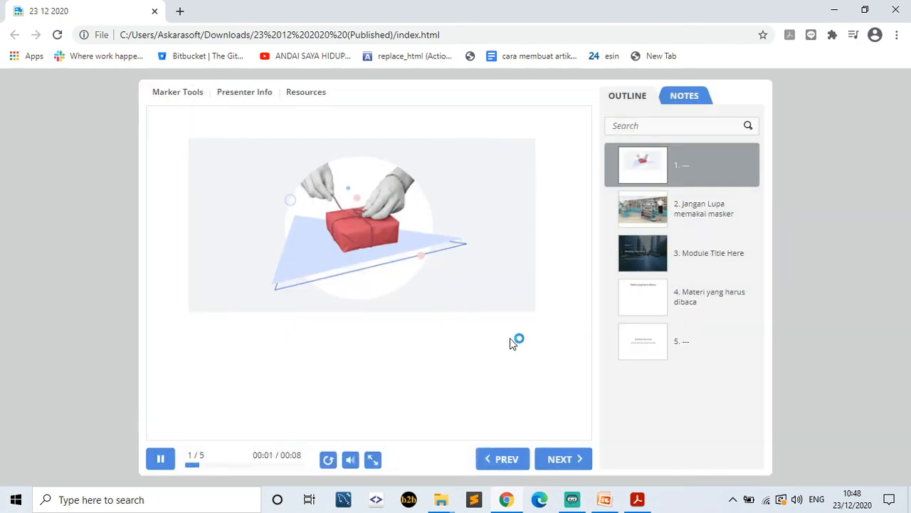
left_click(160, 462)
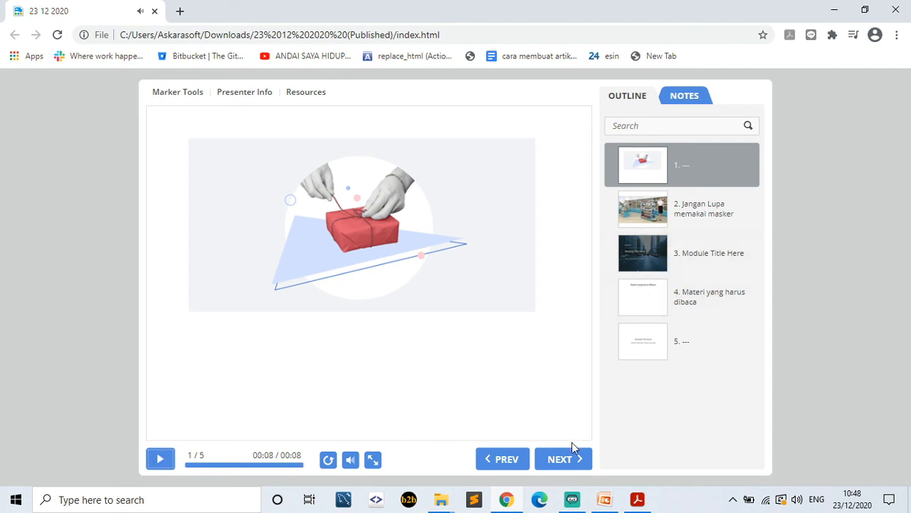
left_click(564, 461)
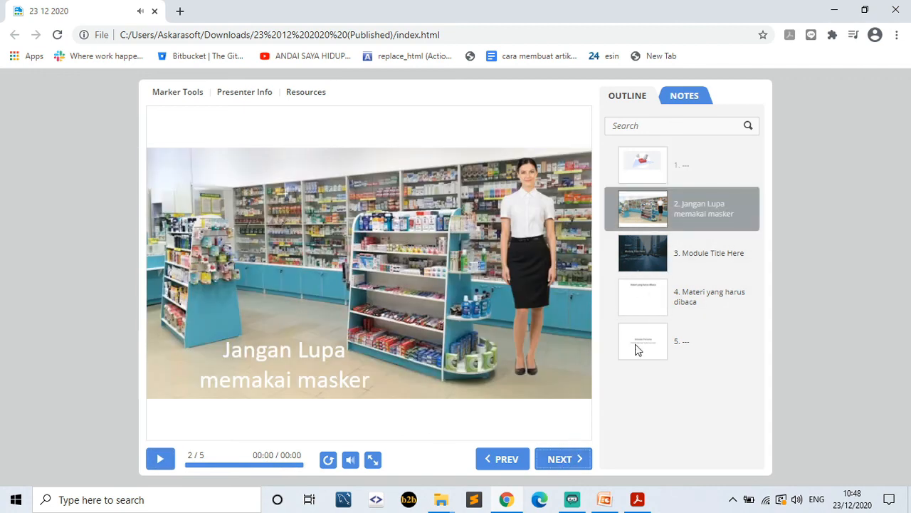
left_click(569, 460)
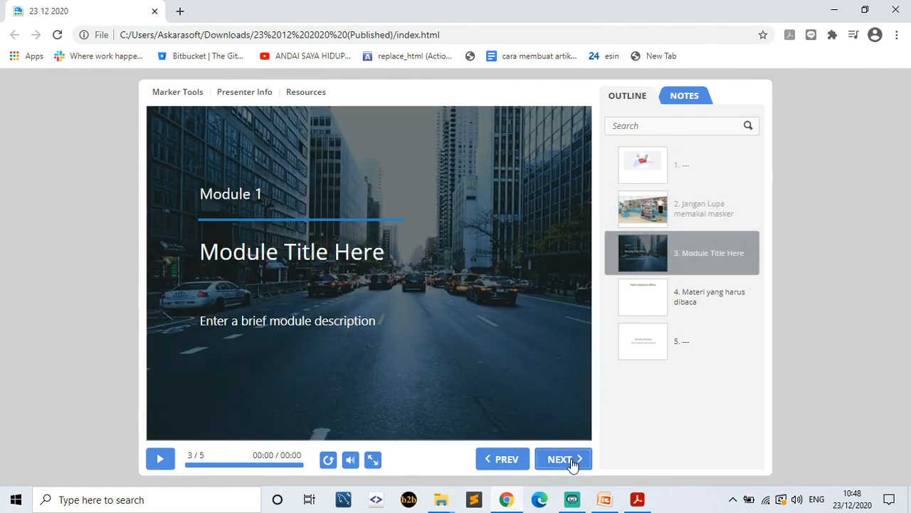
left_click(571, 459)
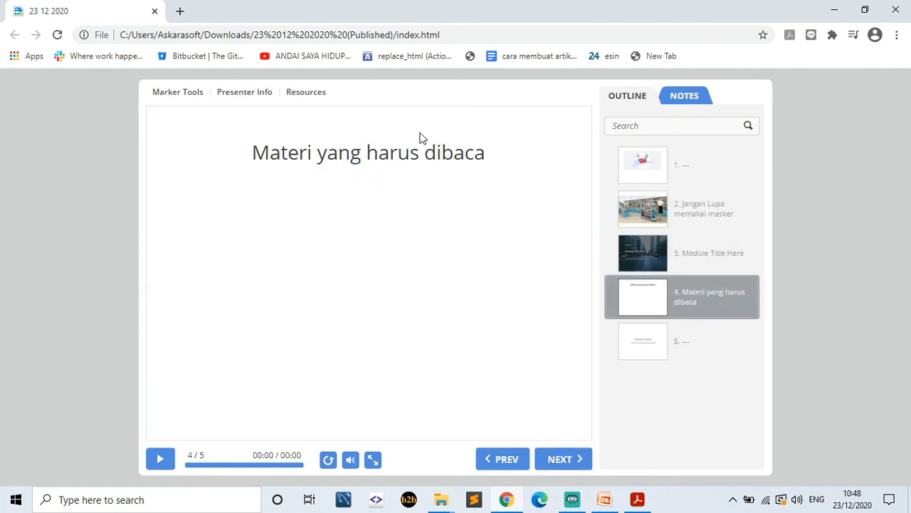
left_click(319, 94)
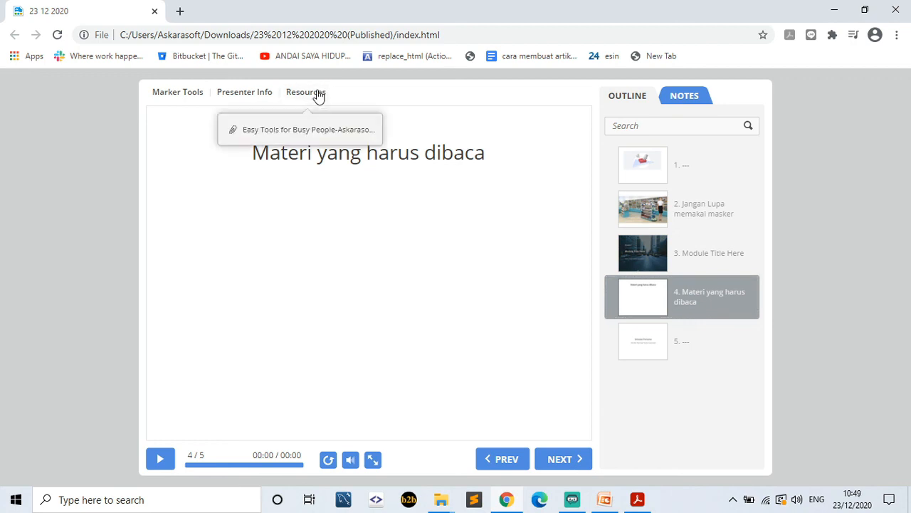
left_click(299, 135)
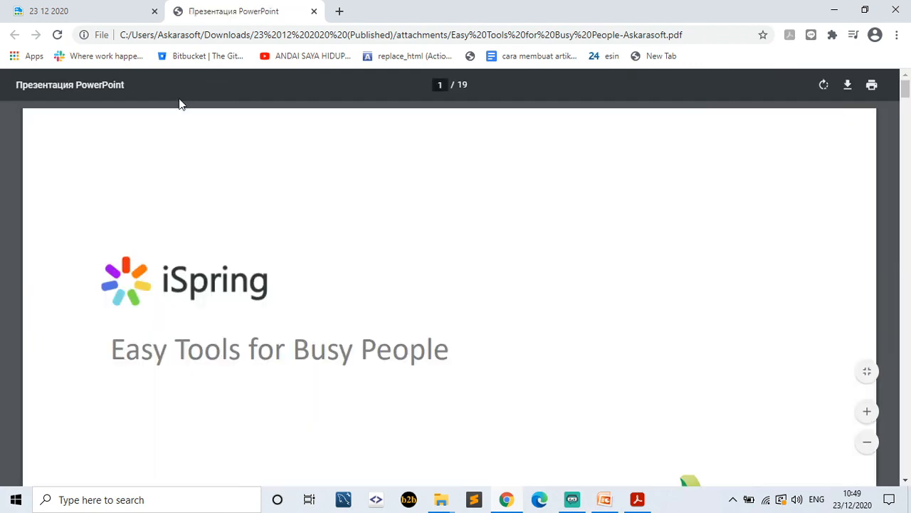
- Scroll through the pages of the Easy Tools for Busy People PDF
scroll(362, 289, "down", 20)
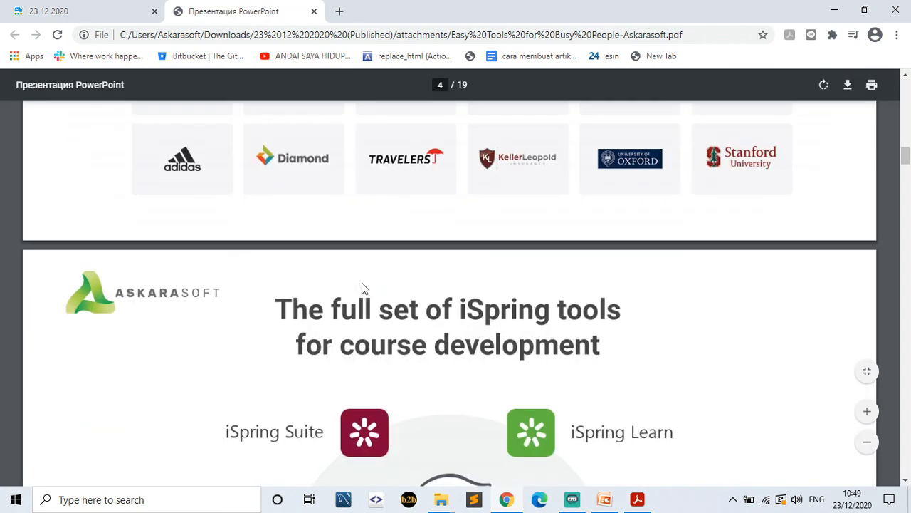
scroll(362, 289, "up", 10)
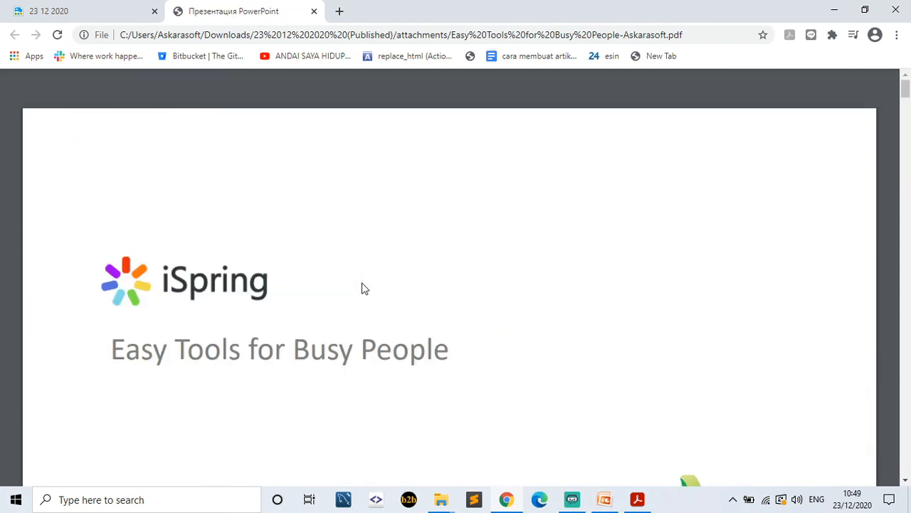
scroll(362, 289, "down", 20)
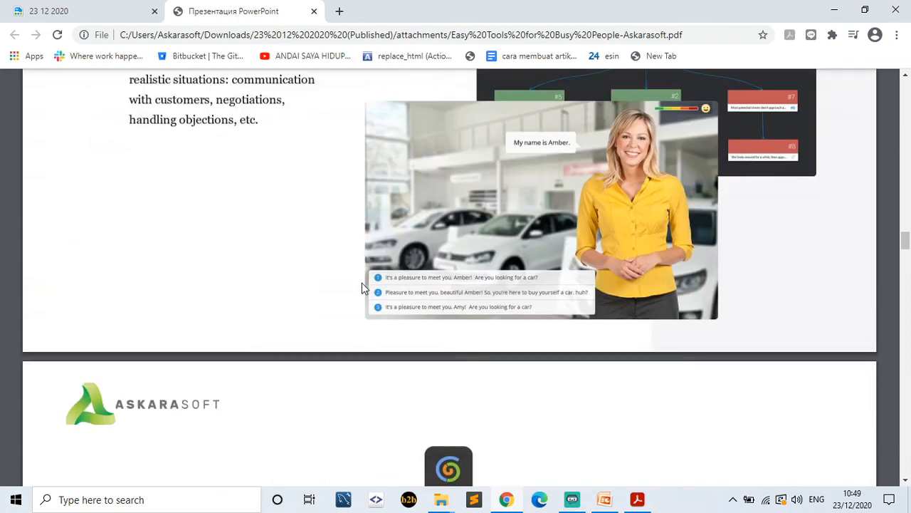
- Back in the player tab, view the presenter info and go to the Simulasi Pertama slide
key("ctrl+Tab")
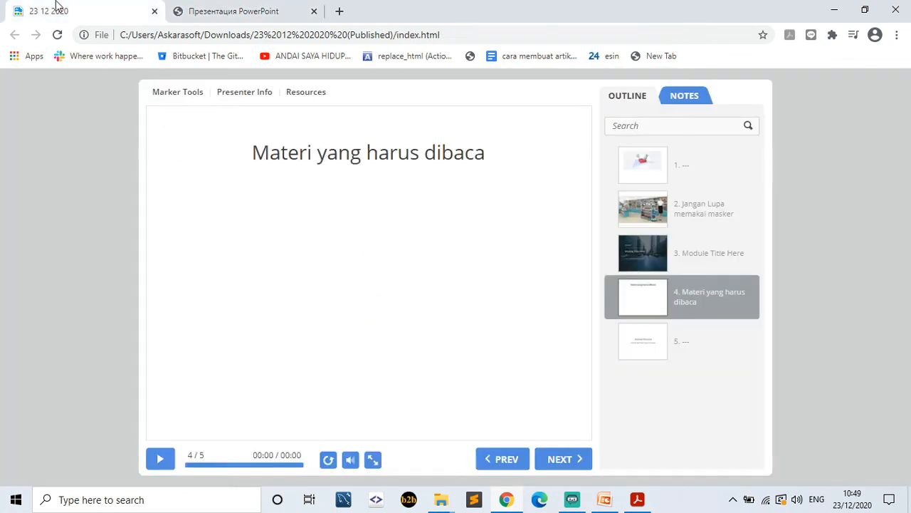
left_click(243, 100)
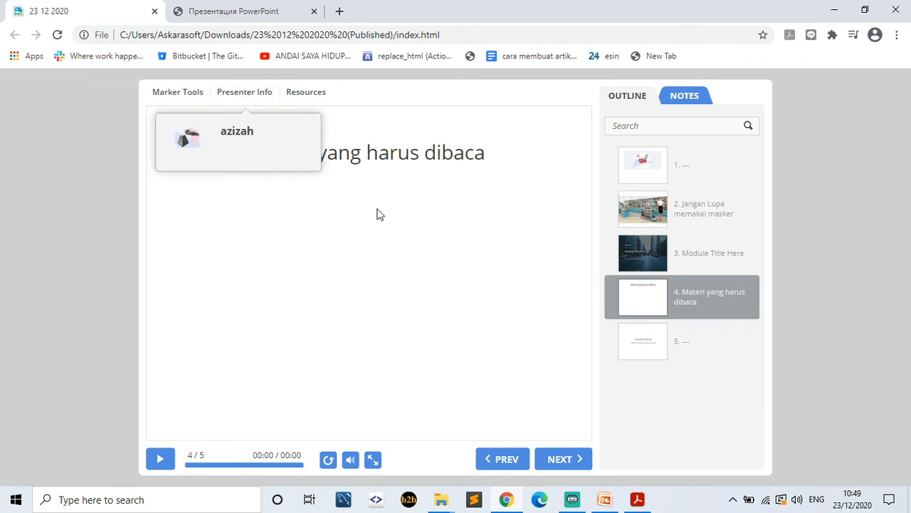
left_click(381, 216)
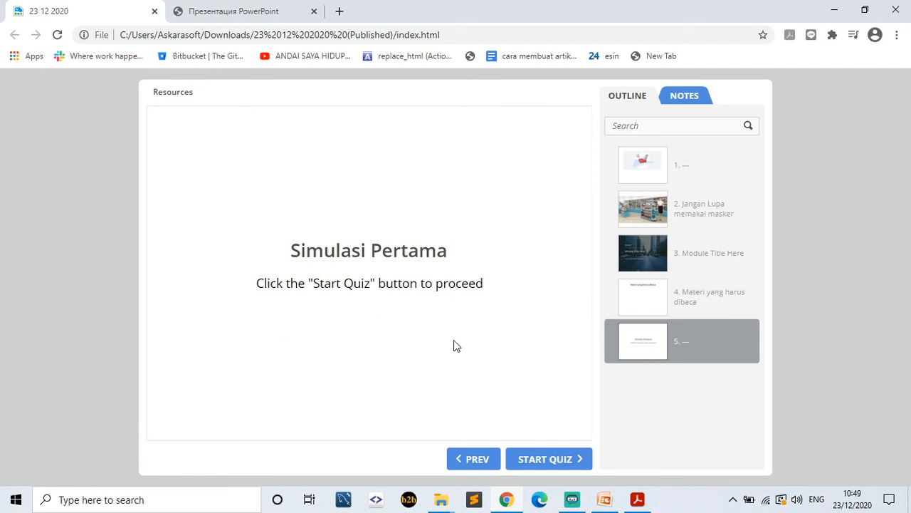
- Start the quiz, enter the participant's name and choose class Siang
left_click(565, 460)
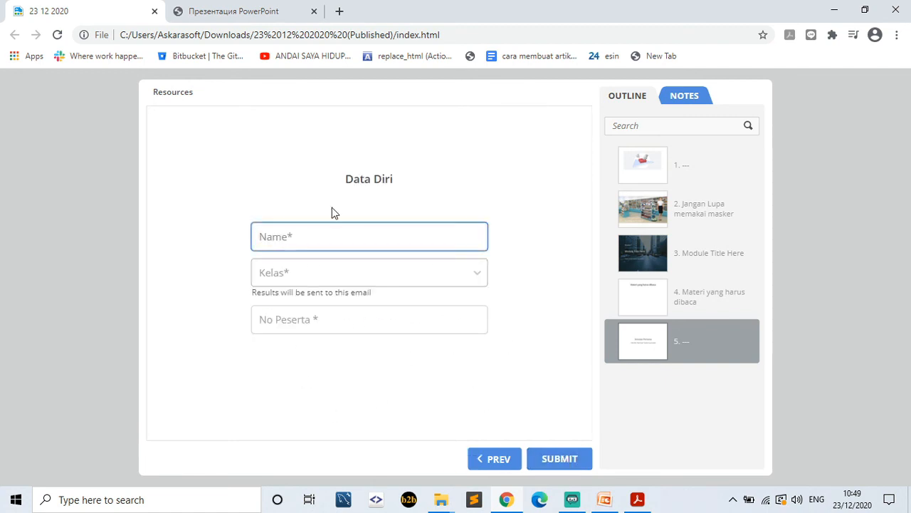
type("iza")
left_click(316, 277)
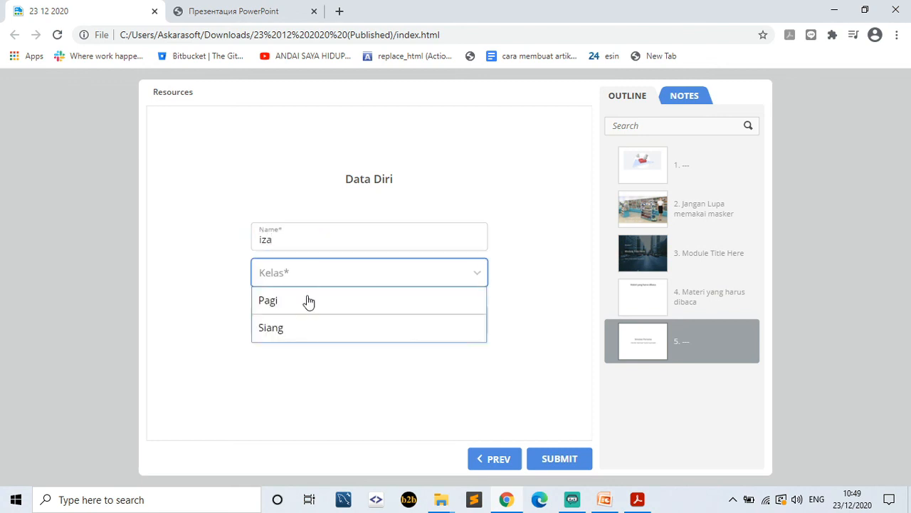
left_click(299, 327)
left_click(298, 324)
- Enter the participant number, submit the Data Diri form and continue past the rules
type("123")
left_click(553, 460)
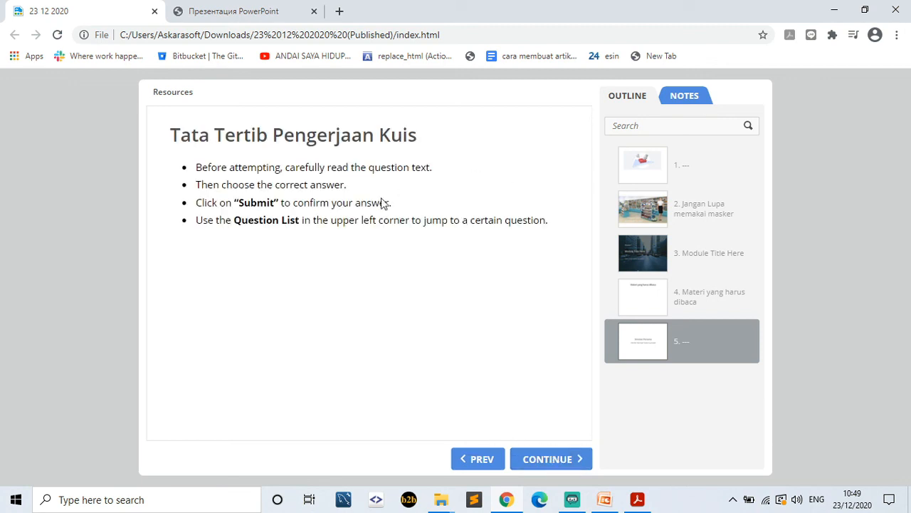
left_click(544, 461)
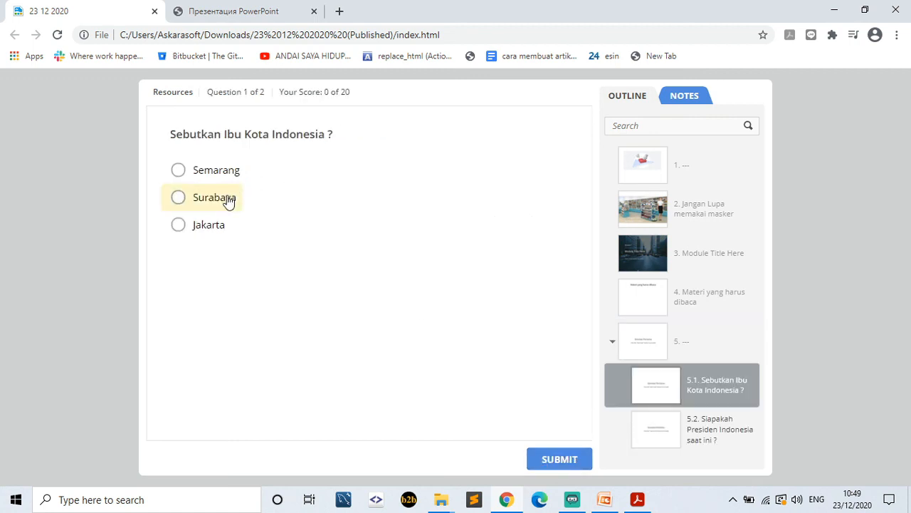
- Answer question 1 with Jakarta and question 2 with 'jokowidodo', then see the results
left_click(212, 227)
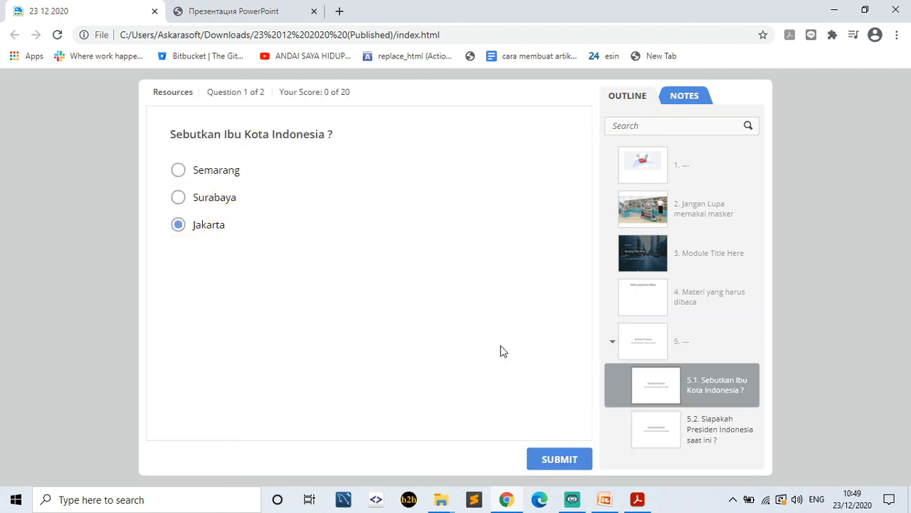
left_click(560, 462)
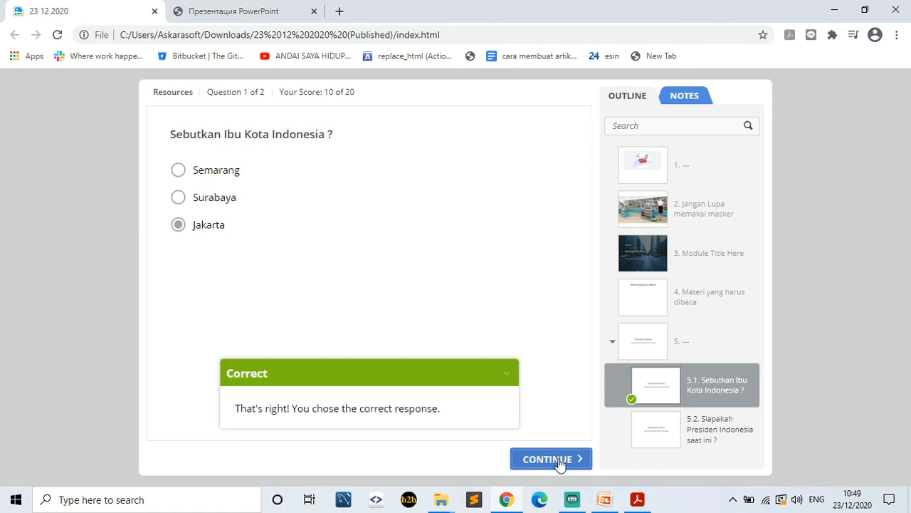
left_click(559, 459)
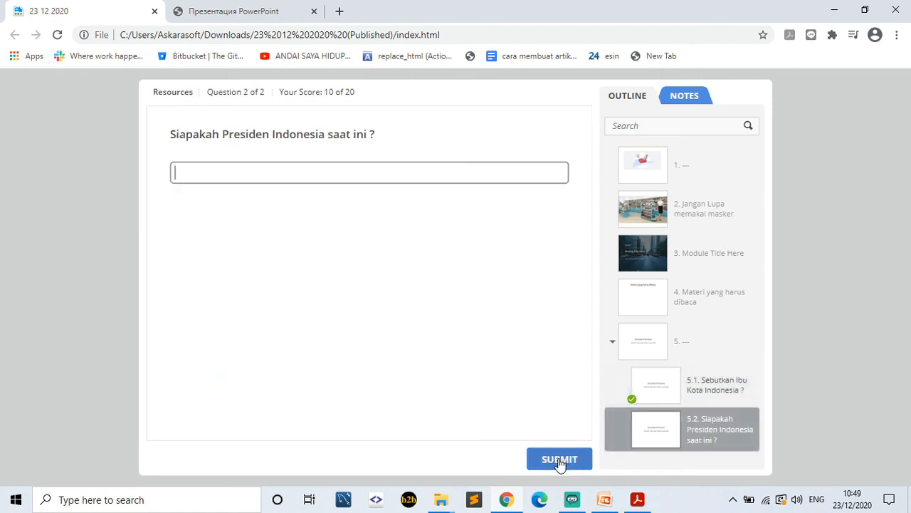
left_click(393, 175)
type("jokowidodo")
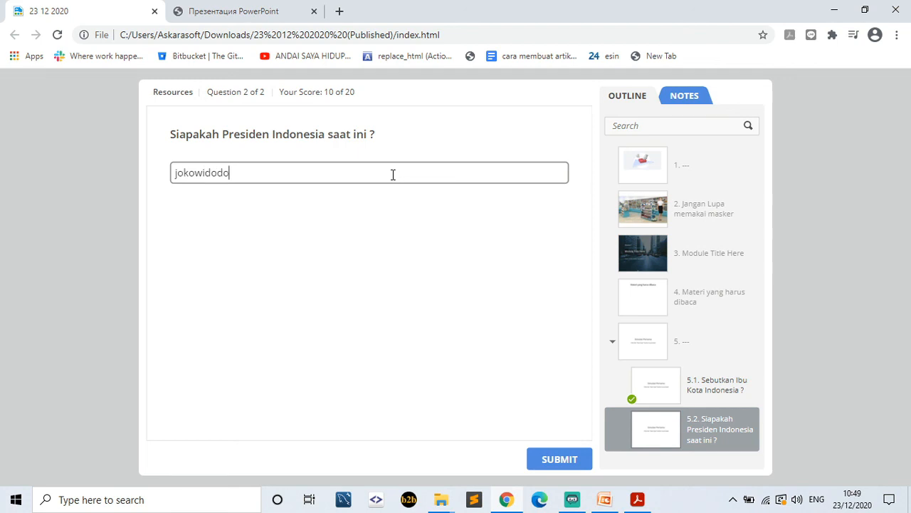
left_click(559, 467)
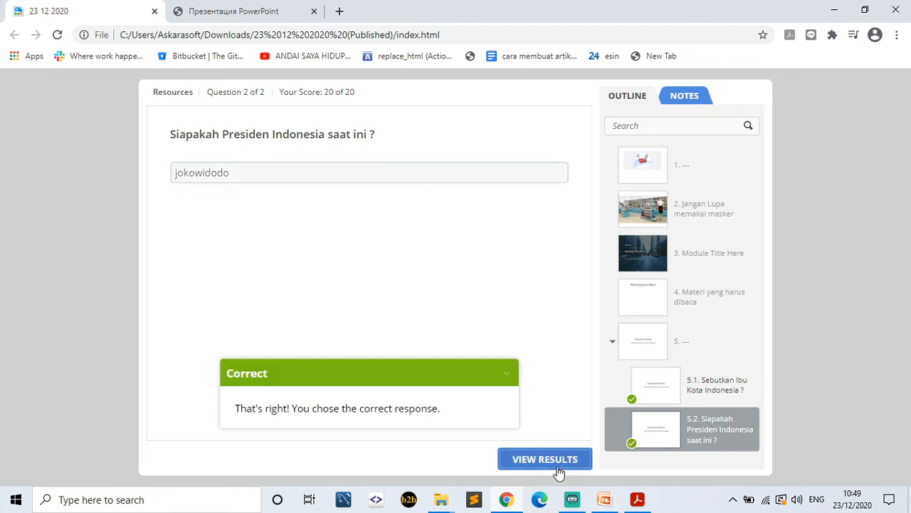
left_click(555, 461)
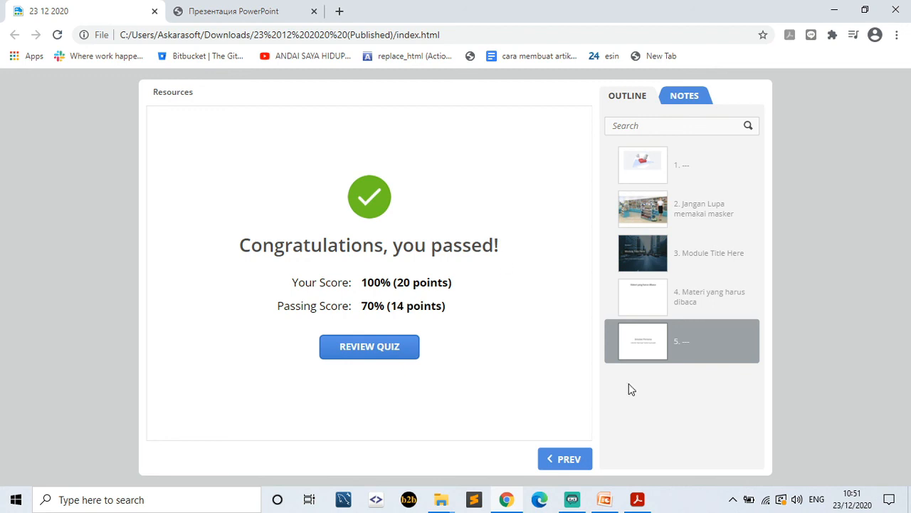
- Return to PowerPoint's 23 12 2020 presentation after passing the quiz
left_click(604, 499)
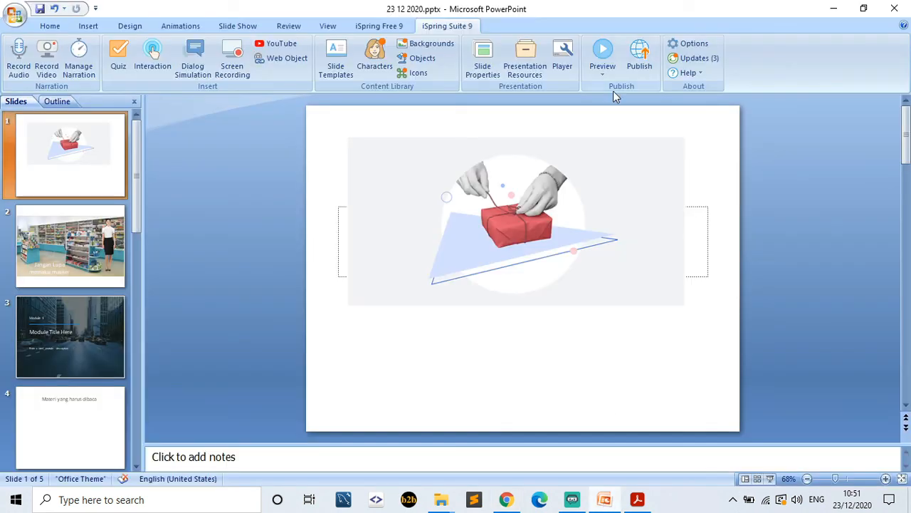
- Open the Customize Player window, dismissing the 'already running' warning along the way
left_click(559, 55)
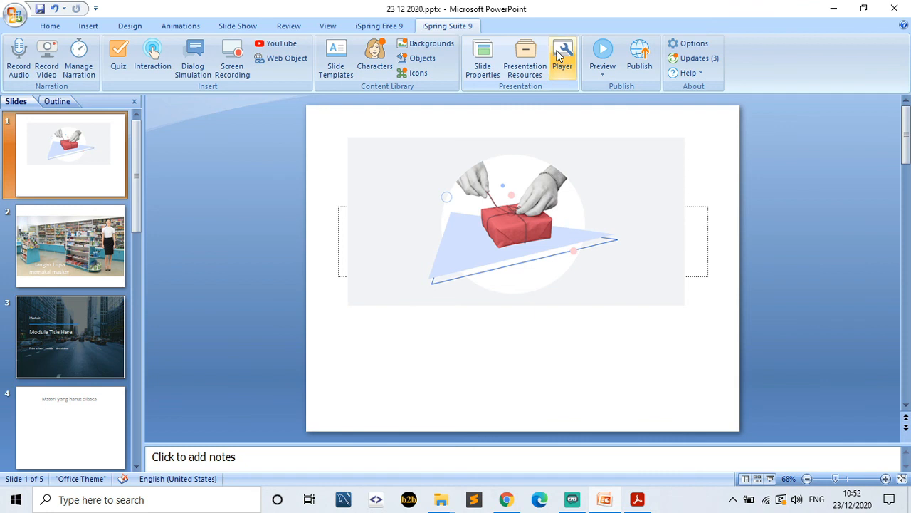
left_click(559, 55)
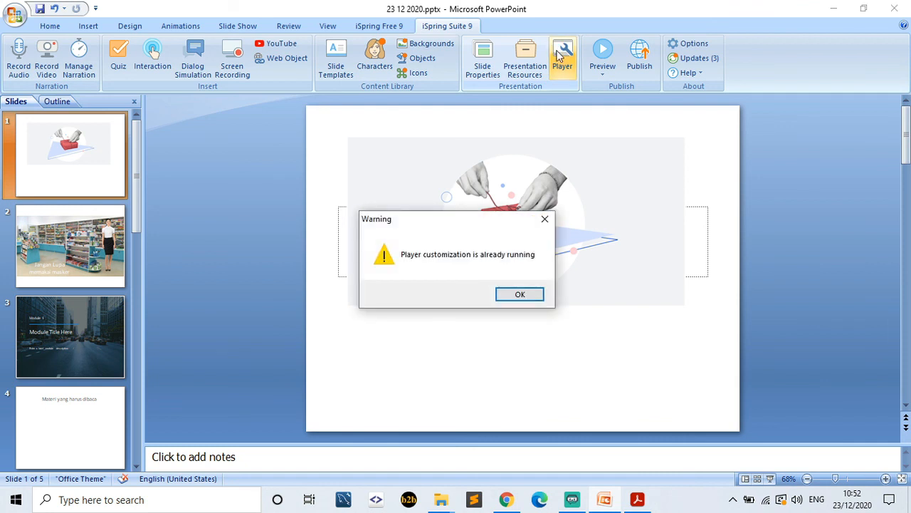
left_click(509, 294)
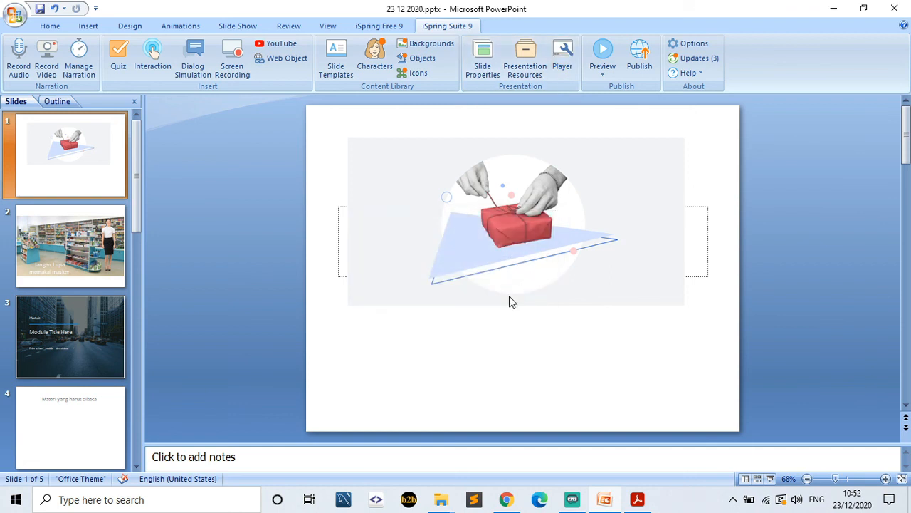
left_click(563, 69)
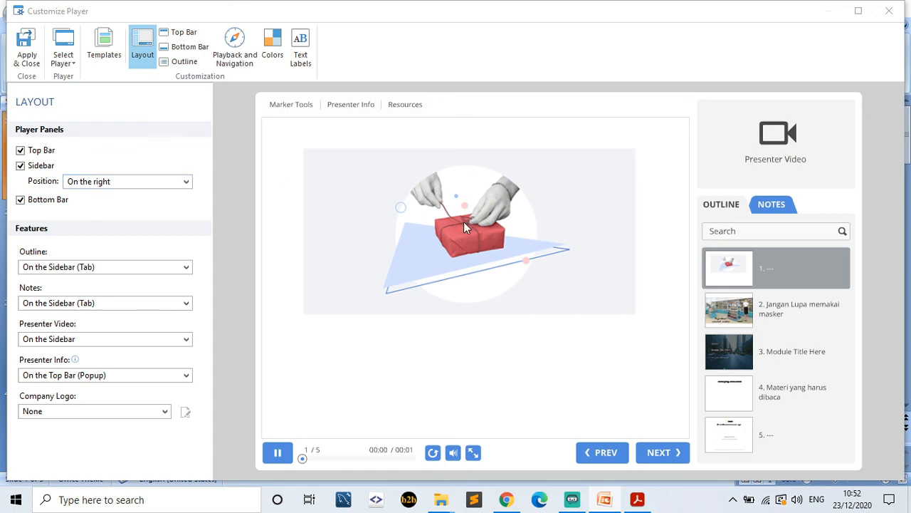
- Keep the player Top Bar on but turn off the Sidebar, then bring up the player templates
left_click(20, 150)
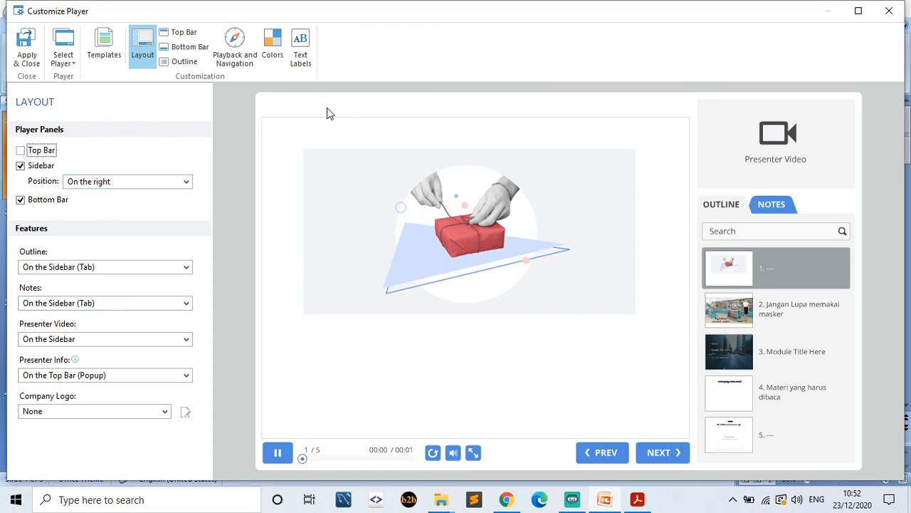
left_click(20, 151)
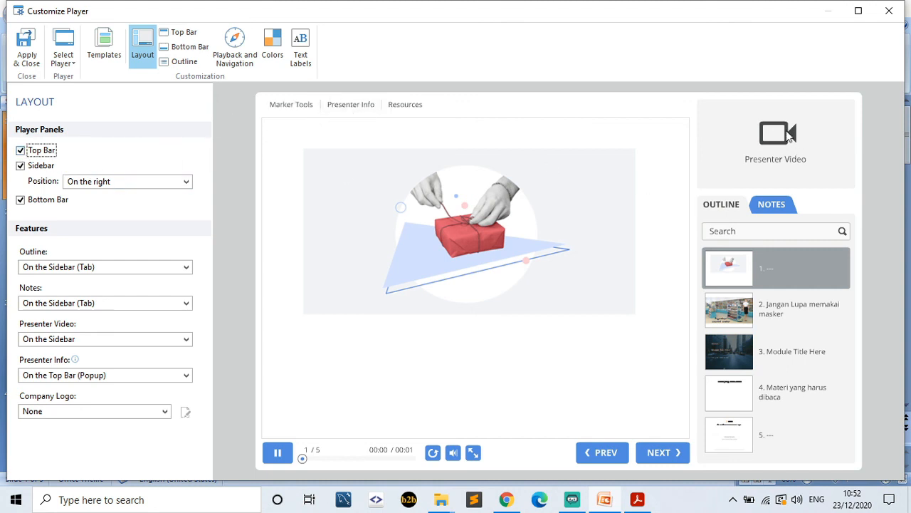
left_click(35, 168)
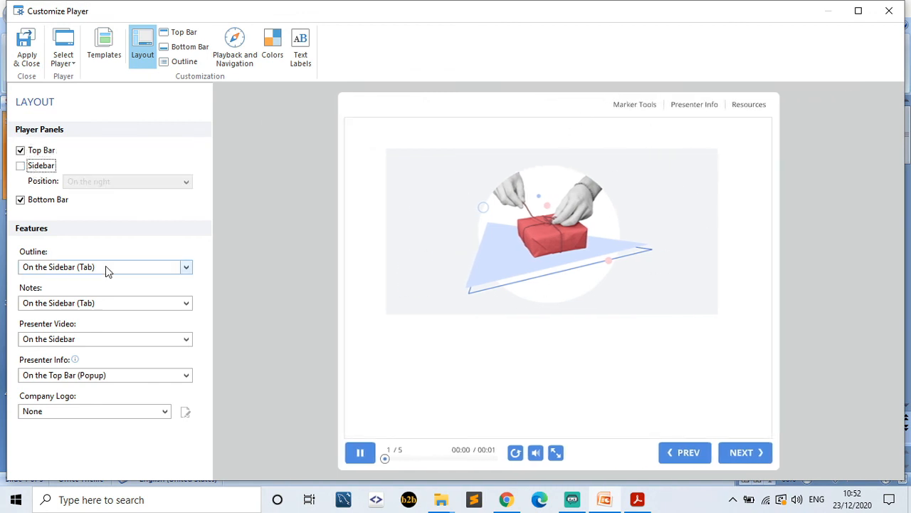
left_click(107, 57)
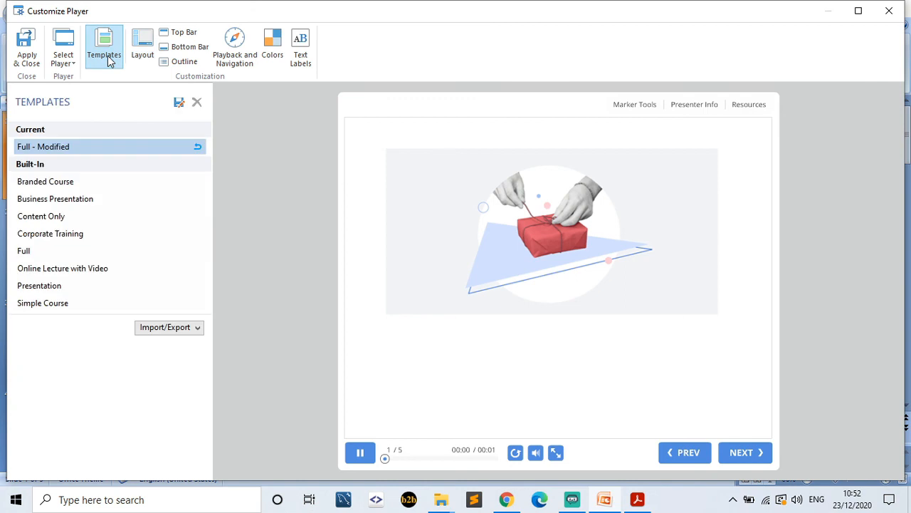
- Preview Branded Course, Business Presentation, Content Only and Corporate Training templates, then reselect Full - Modified
left_click(93, 188)
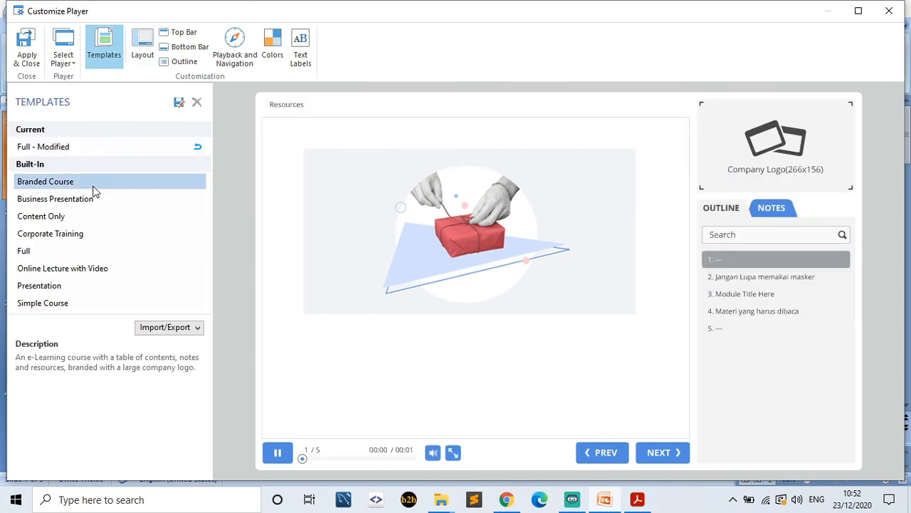
left_click(88, 201)
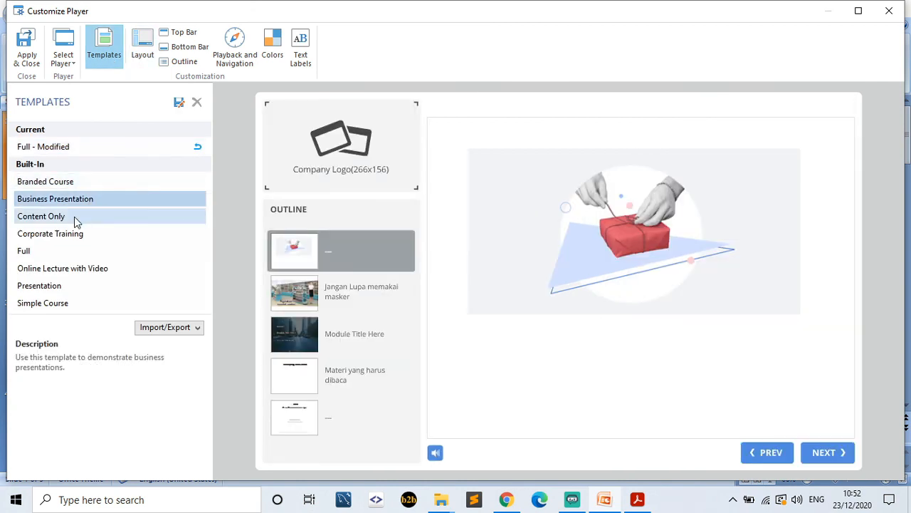
left_click(74, 216)
left_click(79, 235)
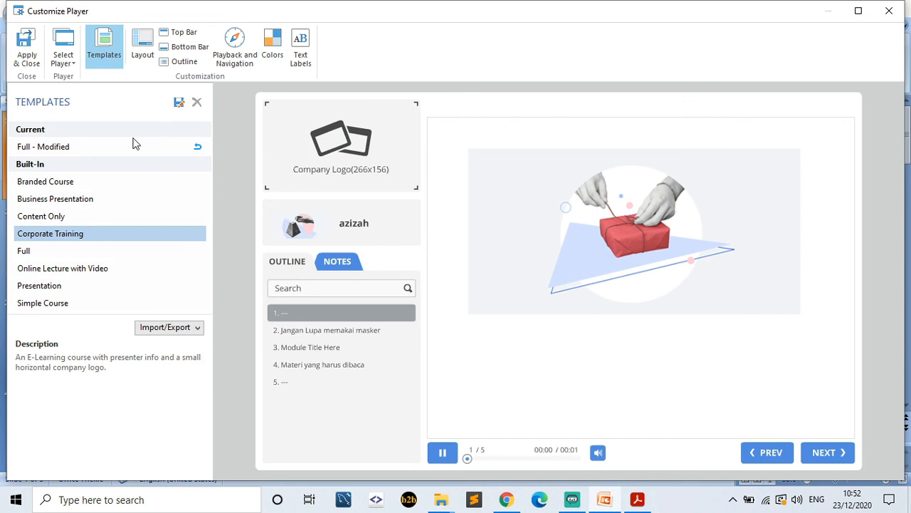
left_click(73, 184)
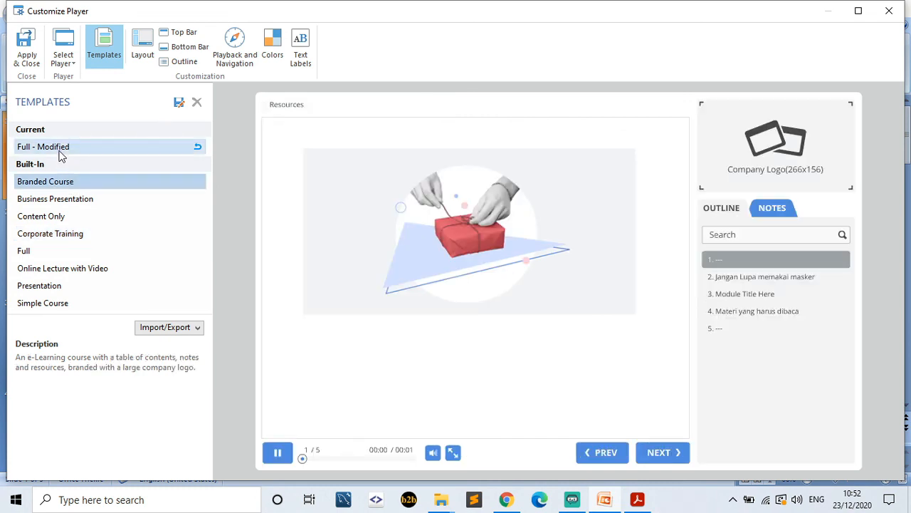
left_click(61, 154)
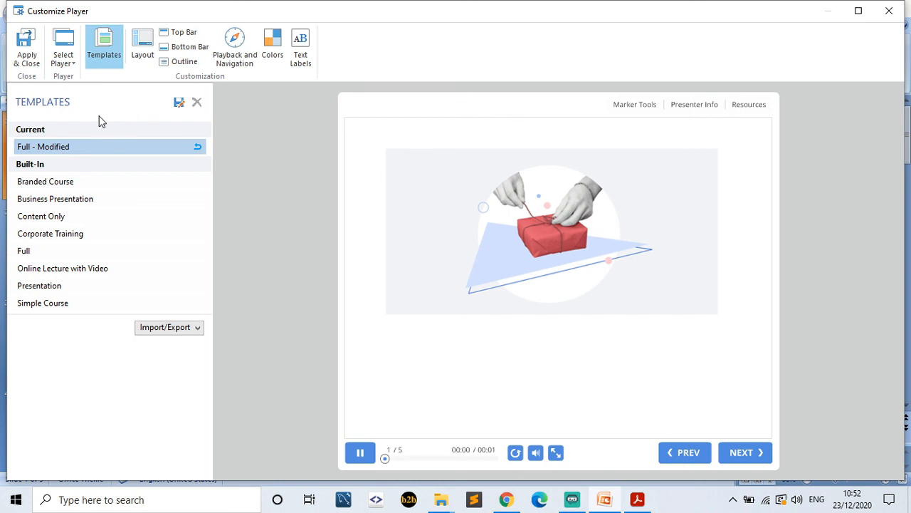
- Re-enable the player Sidebar in Layout and apply the player settings
left_click(146, 55)
left_click(37, 168)
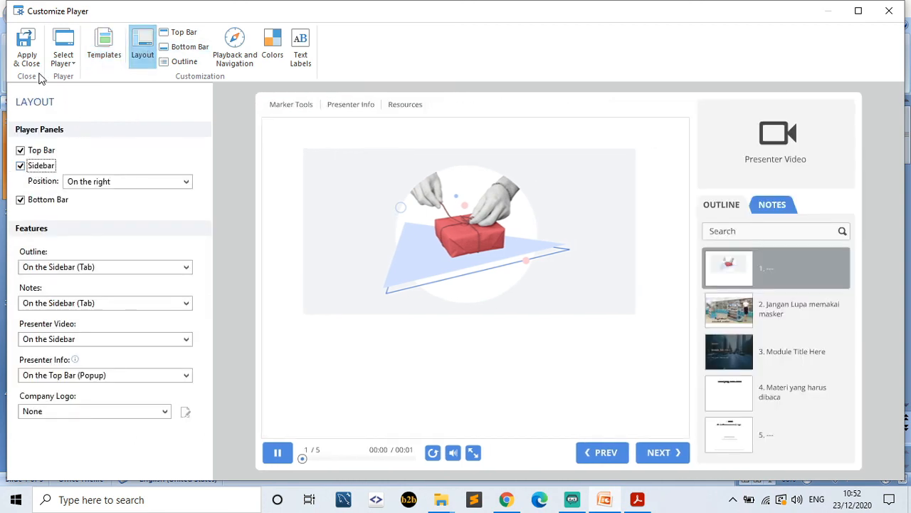
left_click(27, 47)
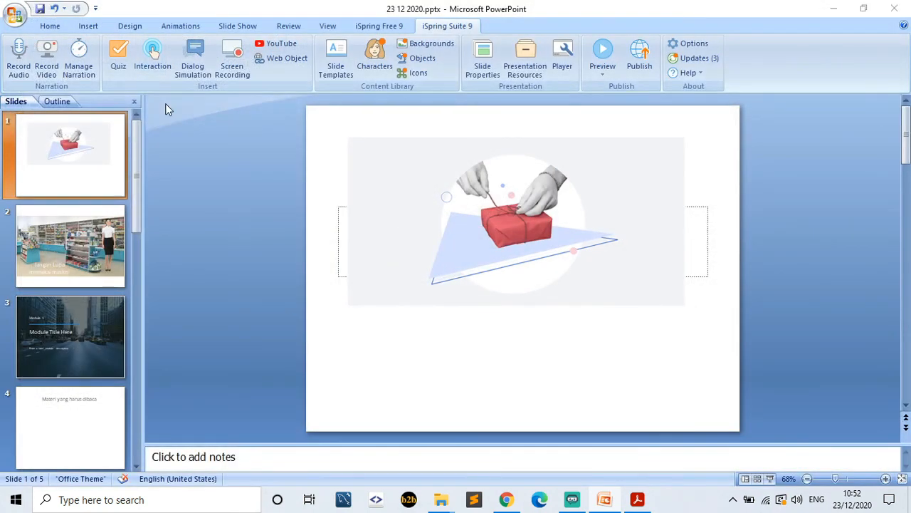